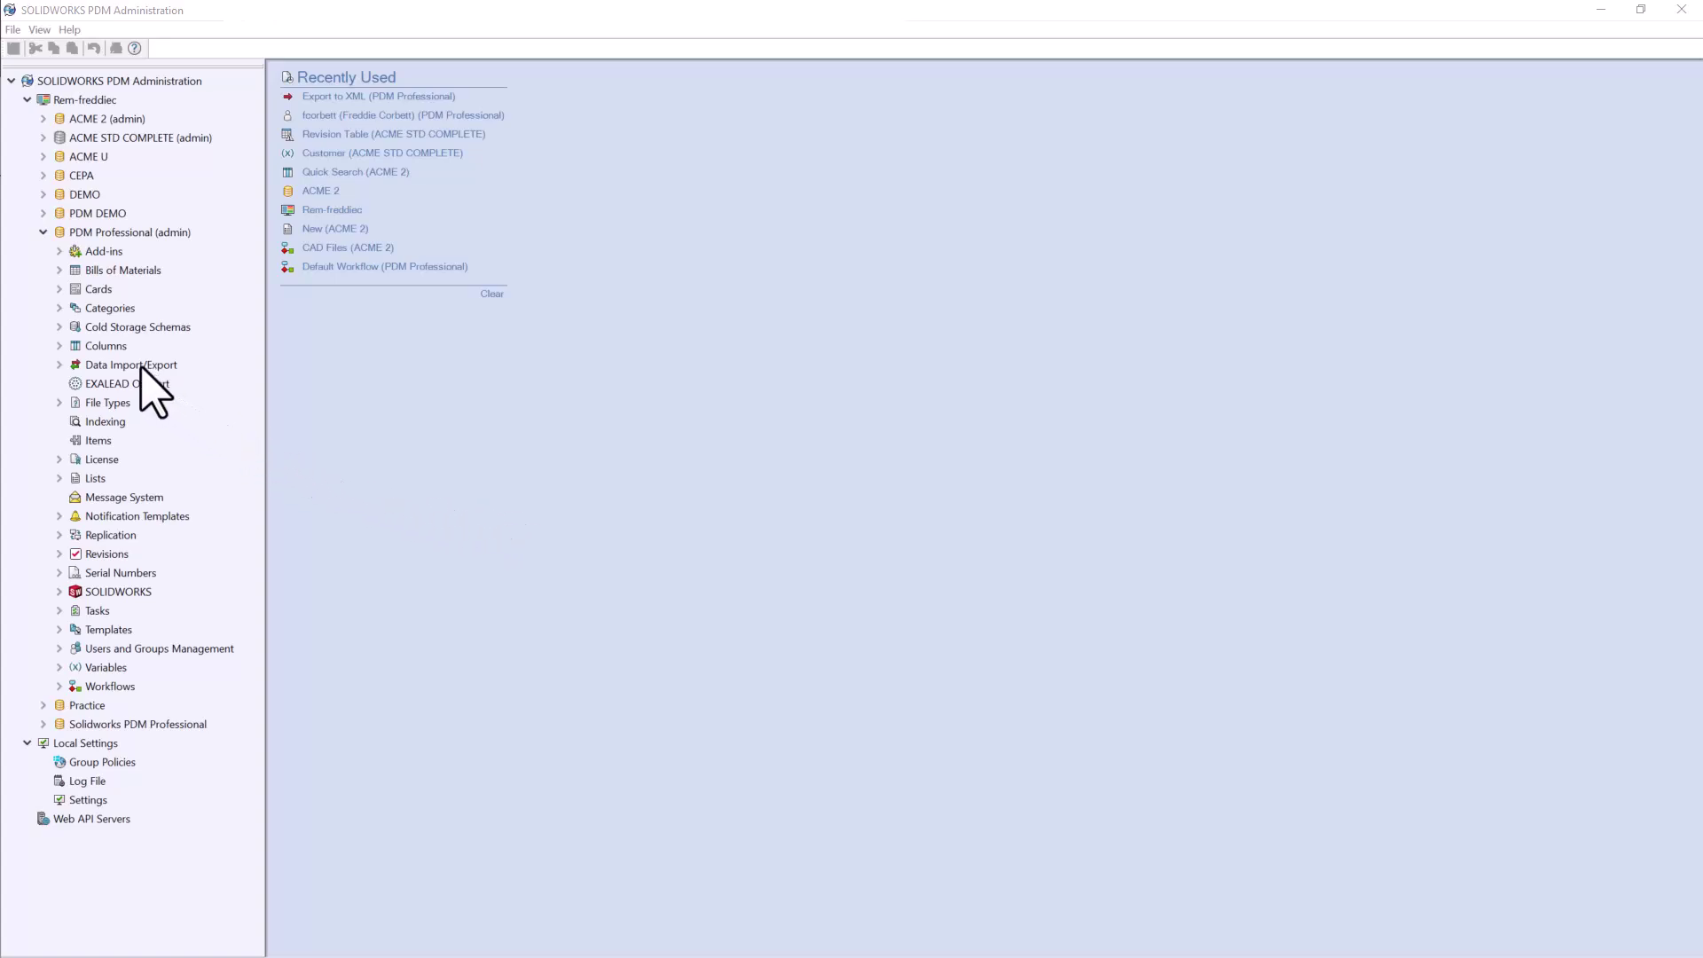
Expand Data Import/Export and its Export rules to reveal the Export to XML rule
{"action": "left_click", "coordinate": [61, 365]}
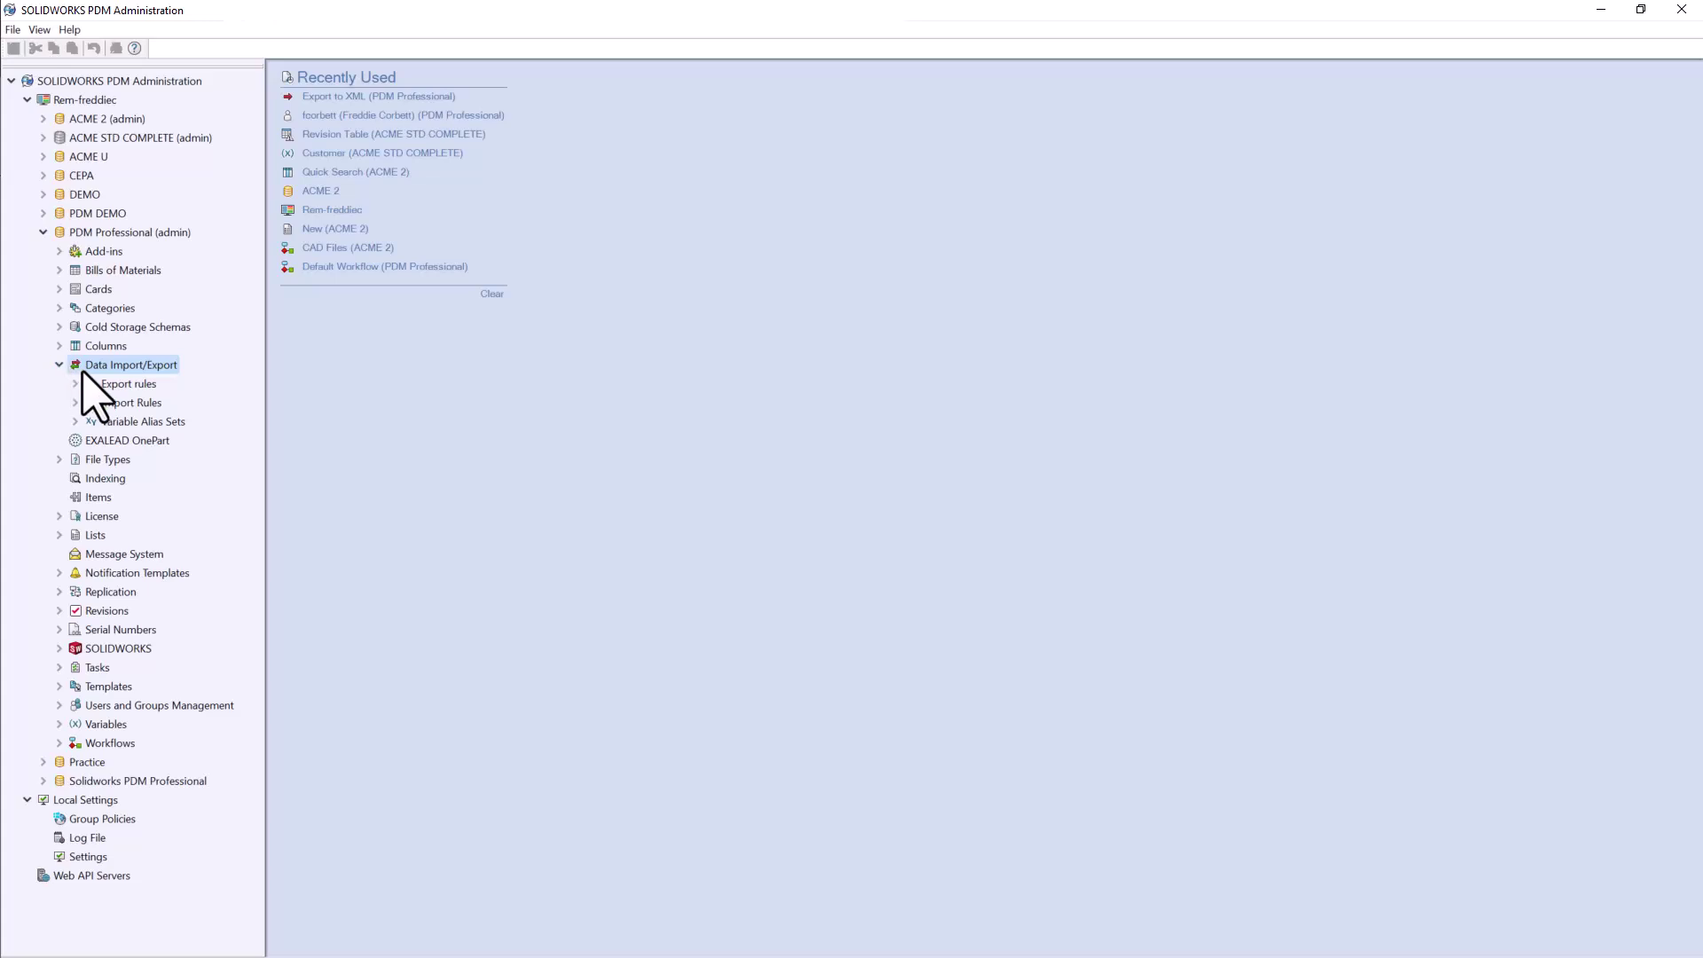
{"action": "right_click", "coordinate": [104, 384]}
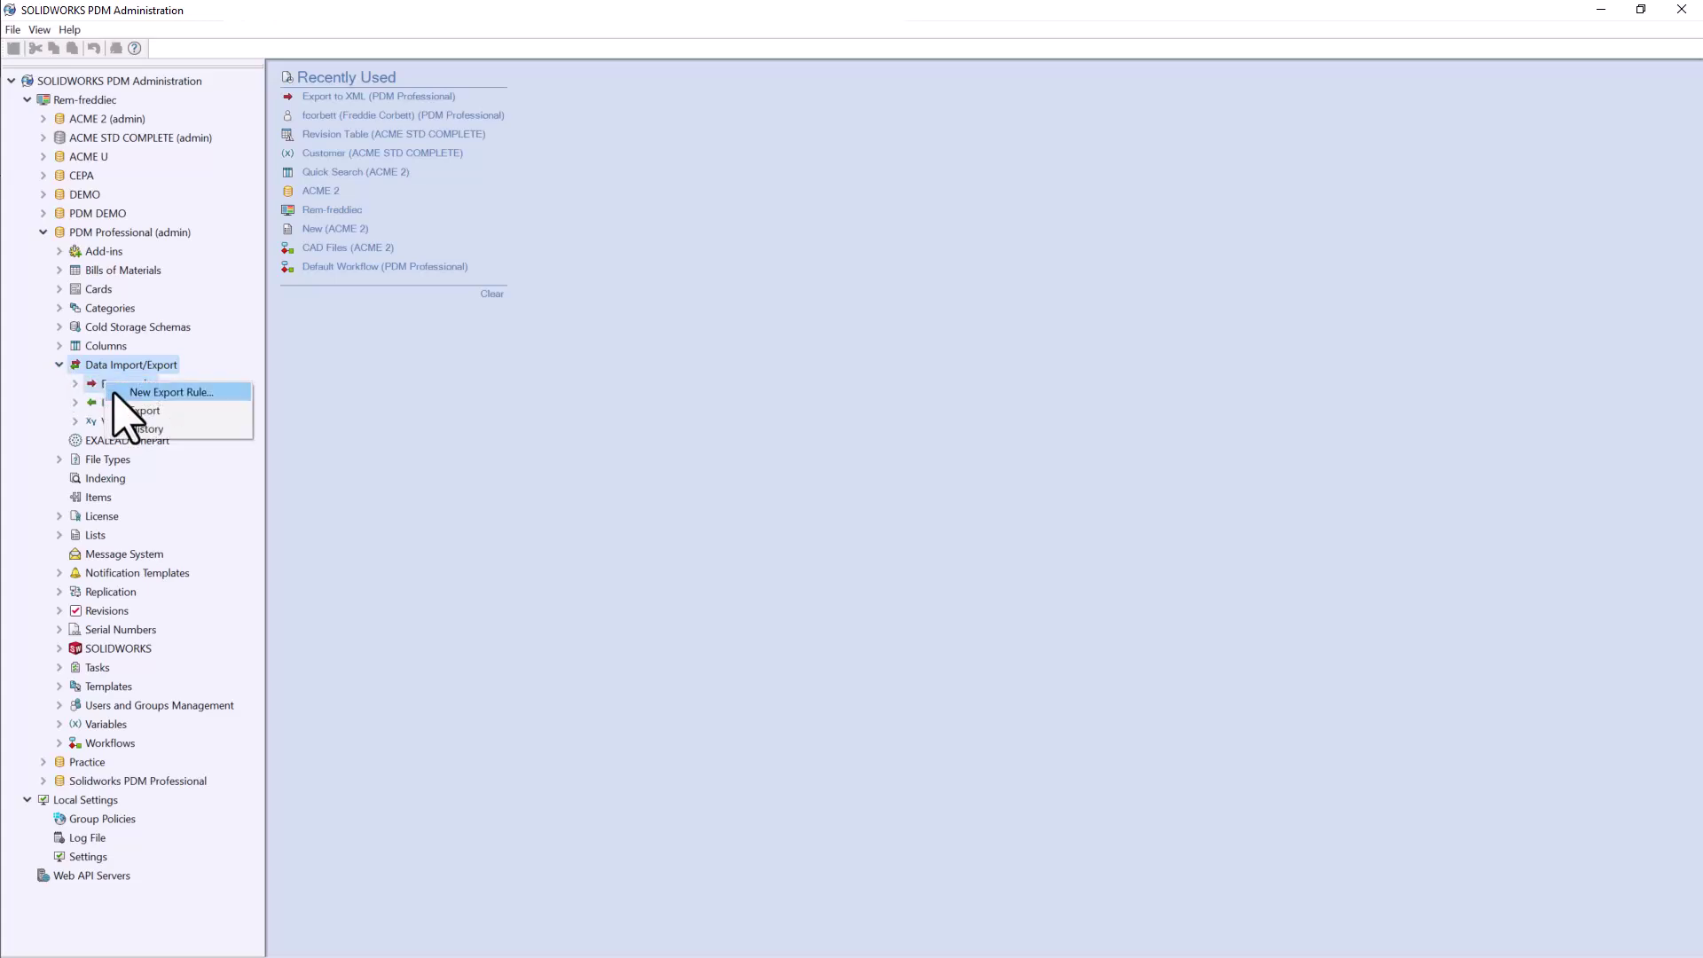
{"action": "left_click", "coordinate": [115, 392]}
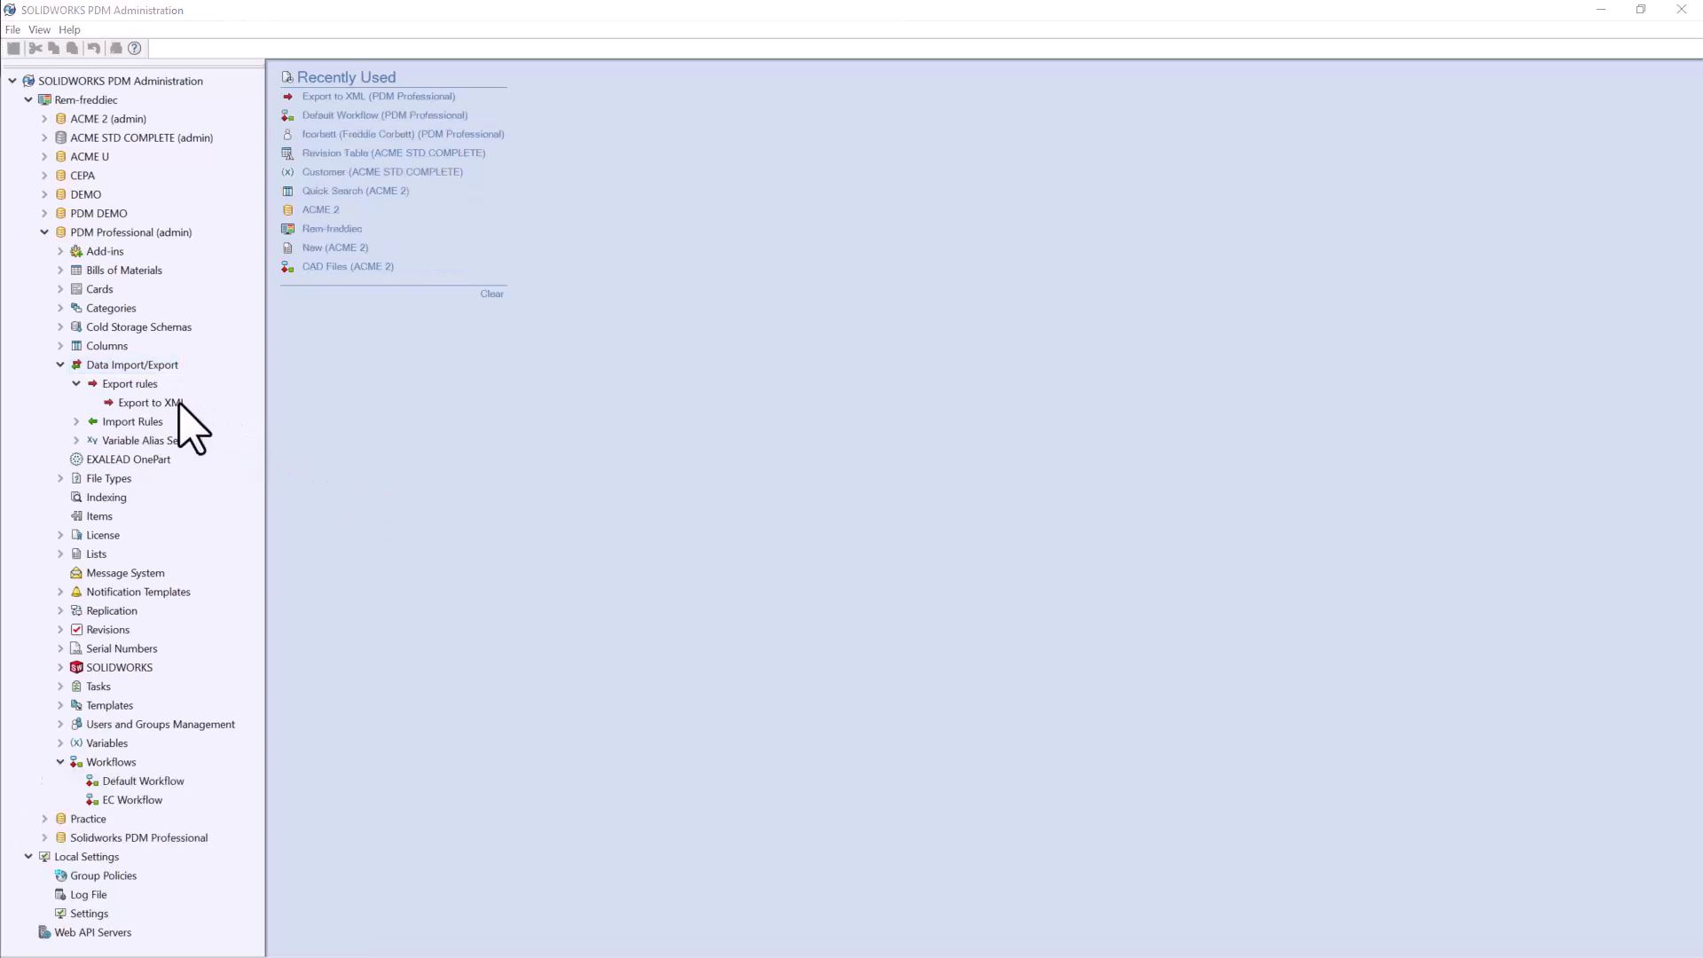
Set the Export to XML rule to export Computed BOM data to C:\PDM BOM Exports and save it
{"action": "double_click", "coordinate": [151, 403]}
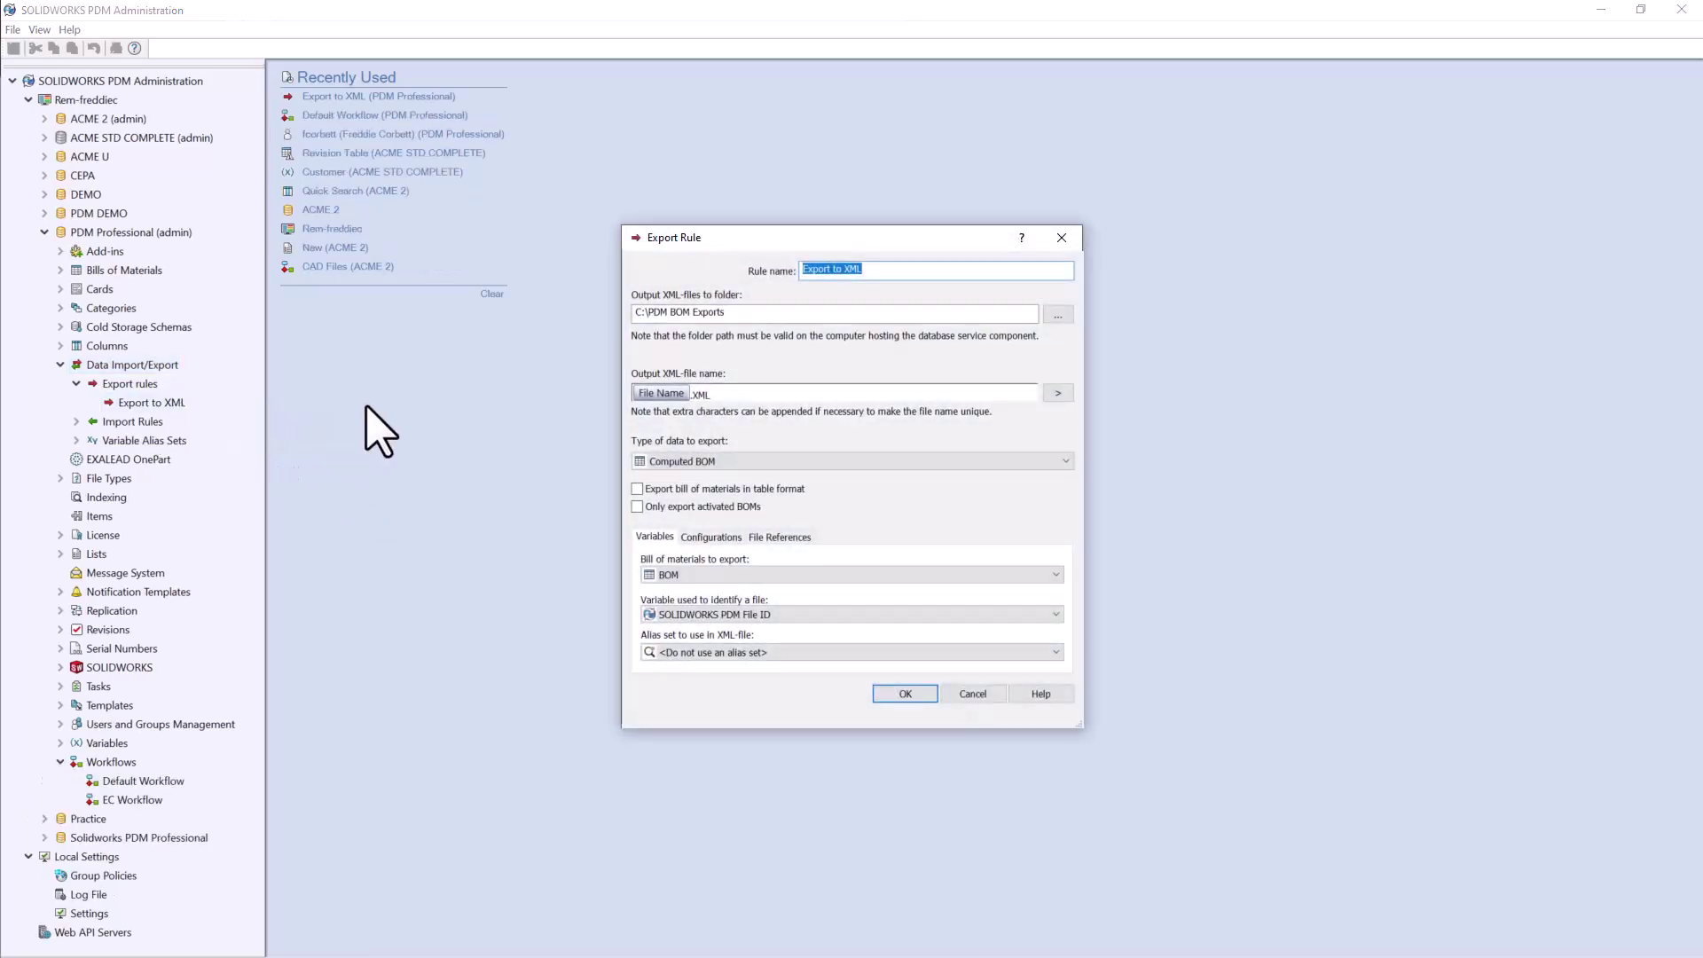
{"action": "left_click", "coordinate": [887, 270]}
{"action": "left_click", "coordinate": [735, 461]}
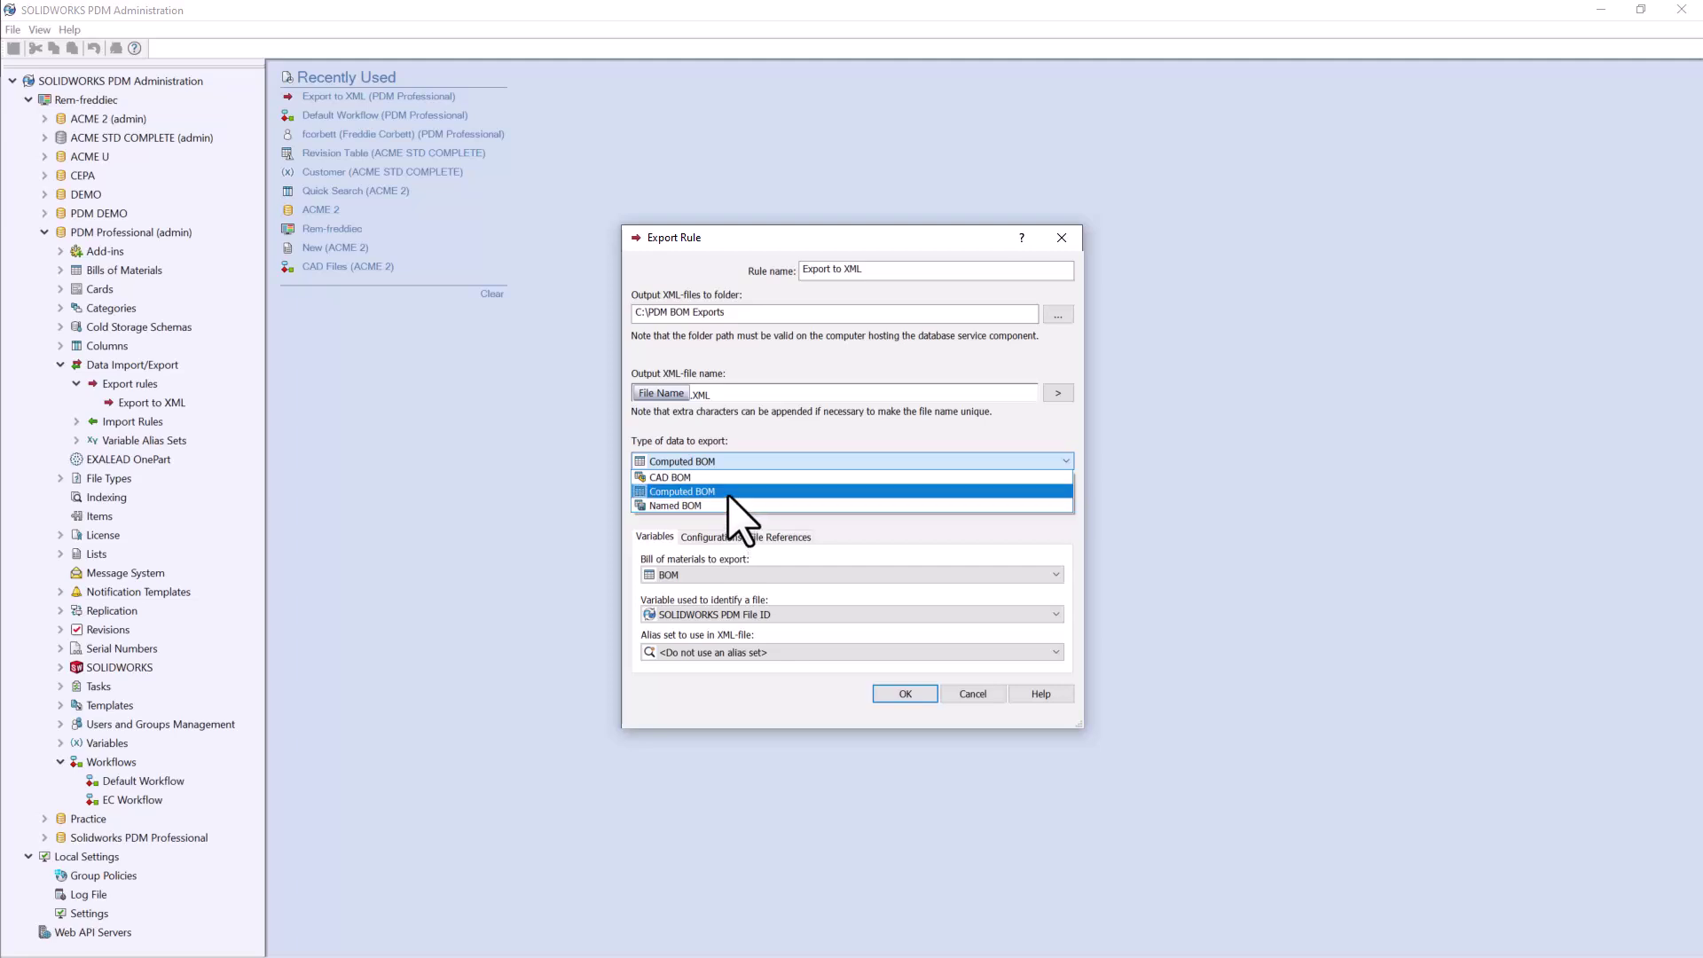
{"action": "left_click", "coordinate": [729, 493]}
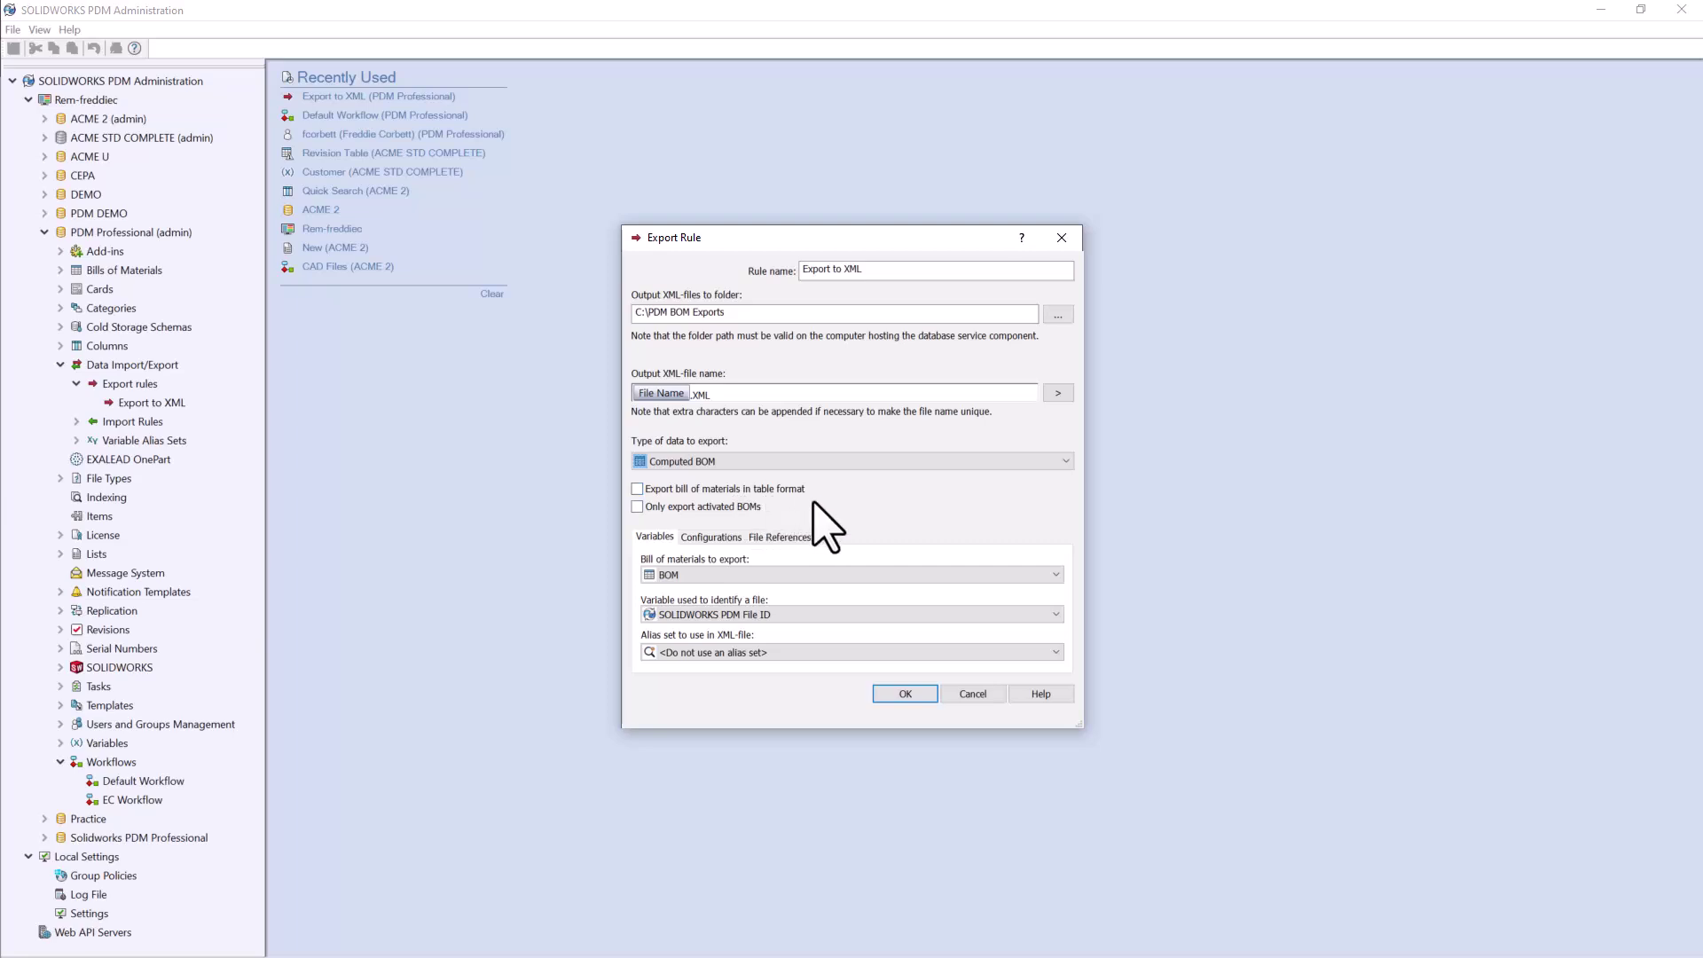
{"action": "left_click", "coordinate": [905, 694]}
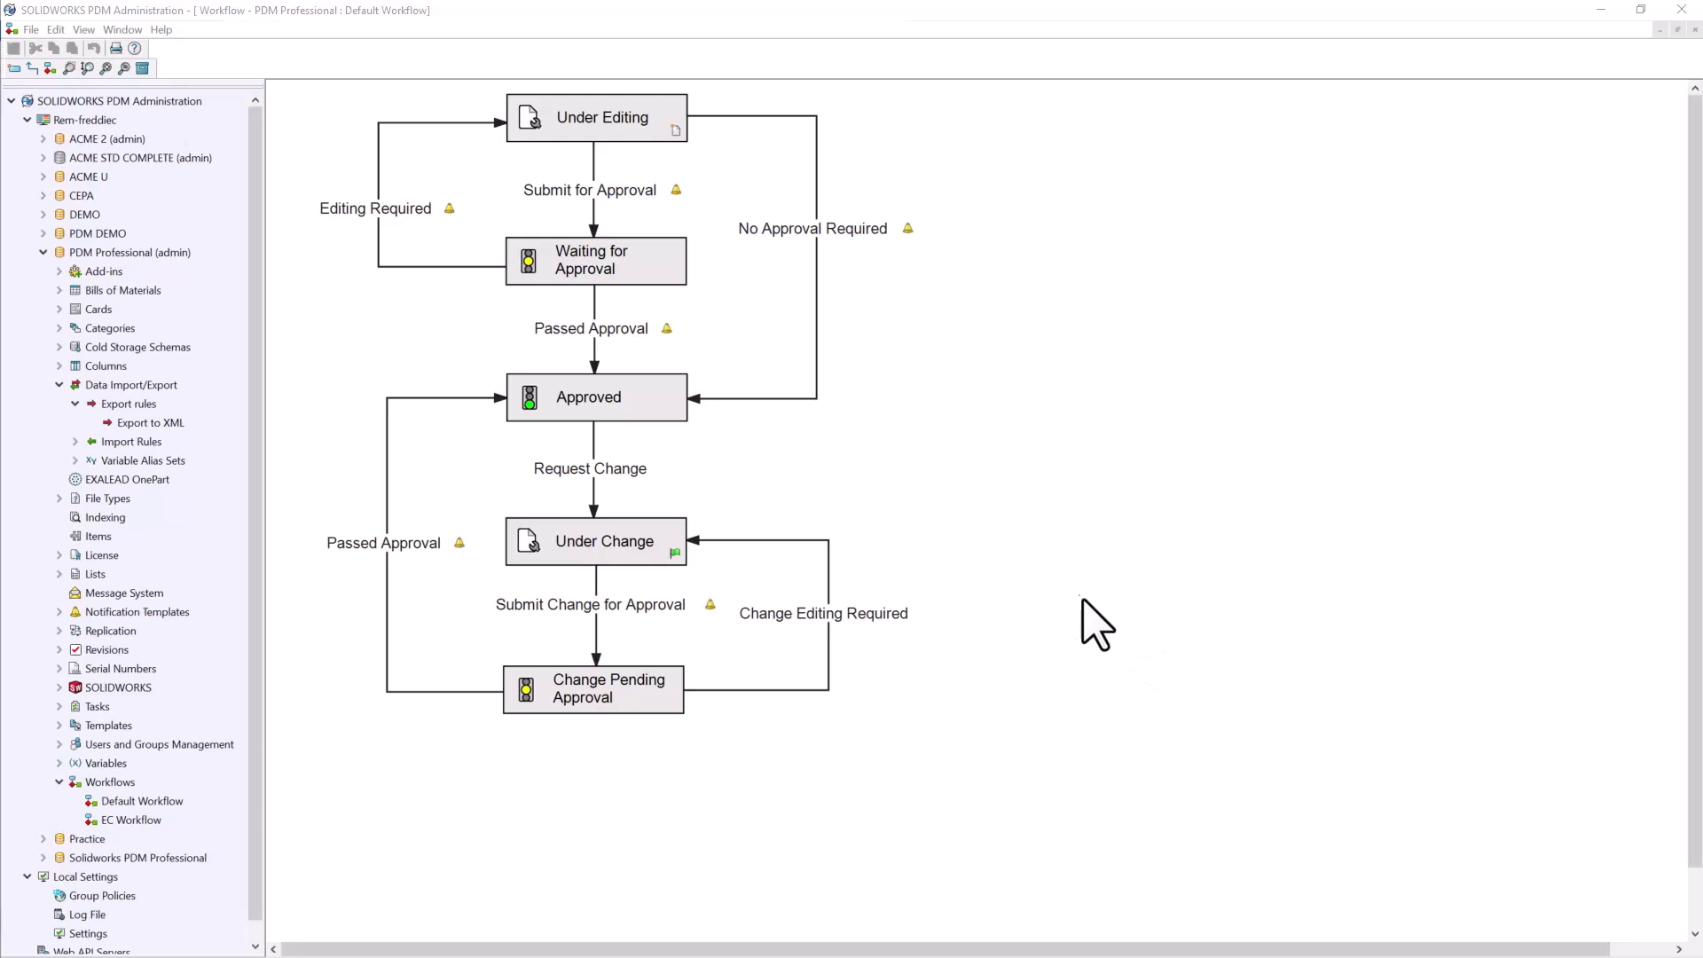
Open the Default Workflow's Passed Approval transition properties and view its Actions list
{"action": "left_click", "coordinate": [676, 348]}
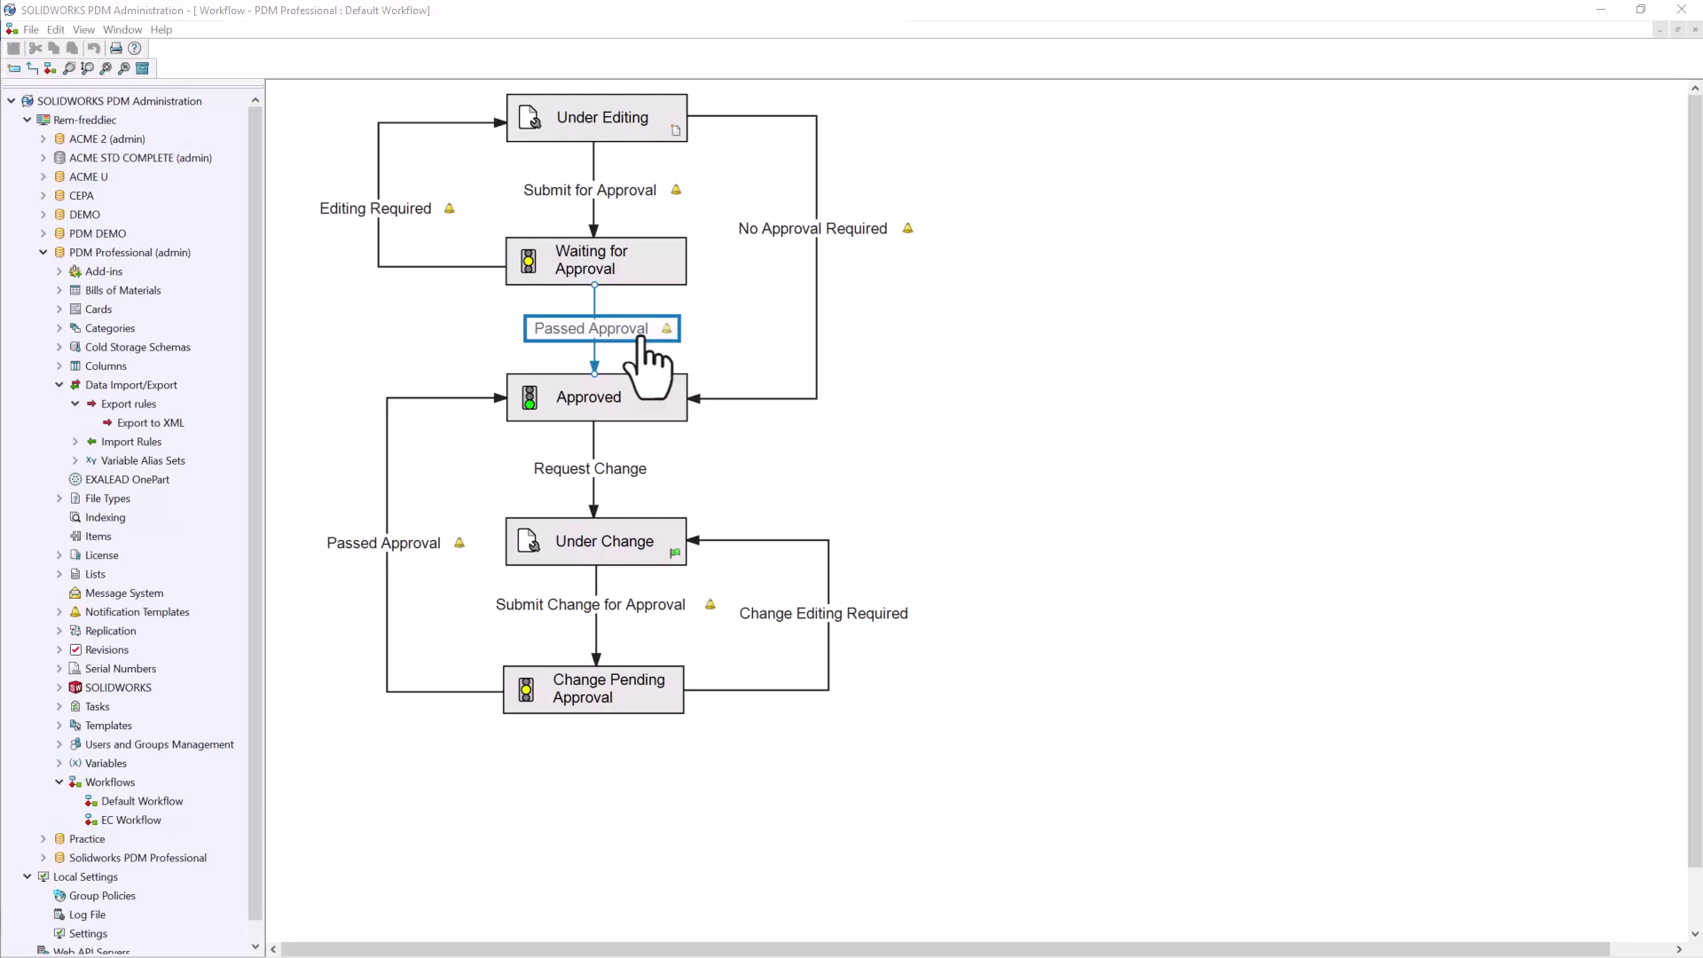
{"action": "double_click", "coordinate": [640, 337]}
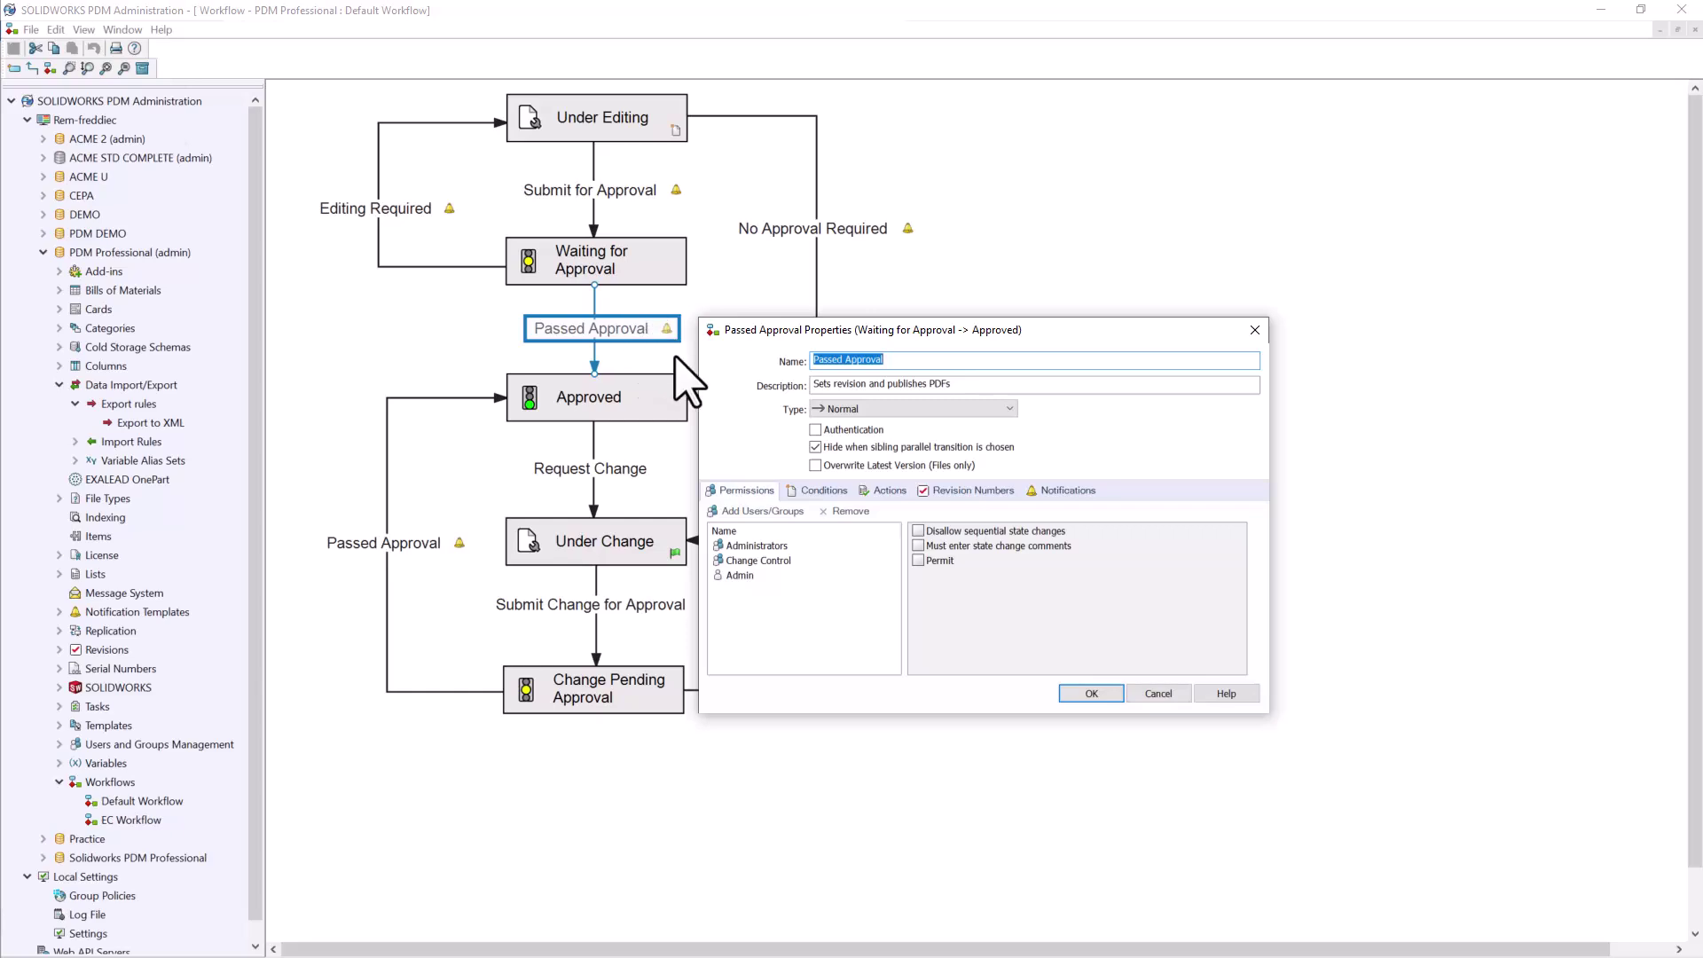
{"action": "left_click", "coordinate": [882, 491]}
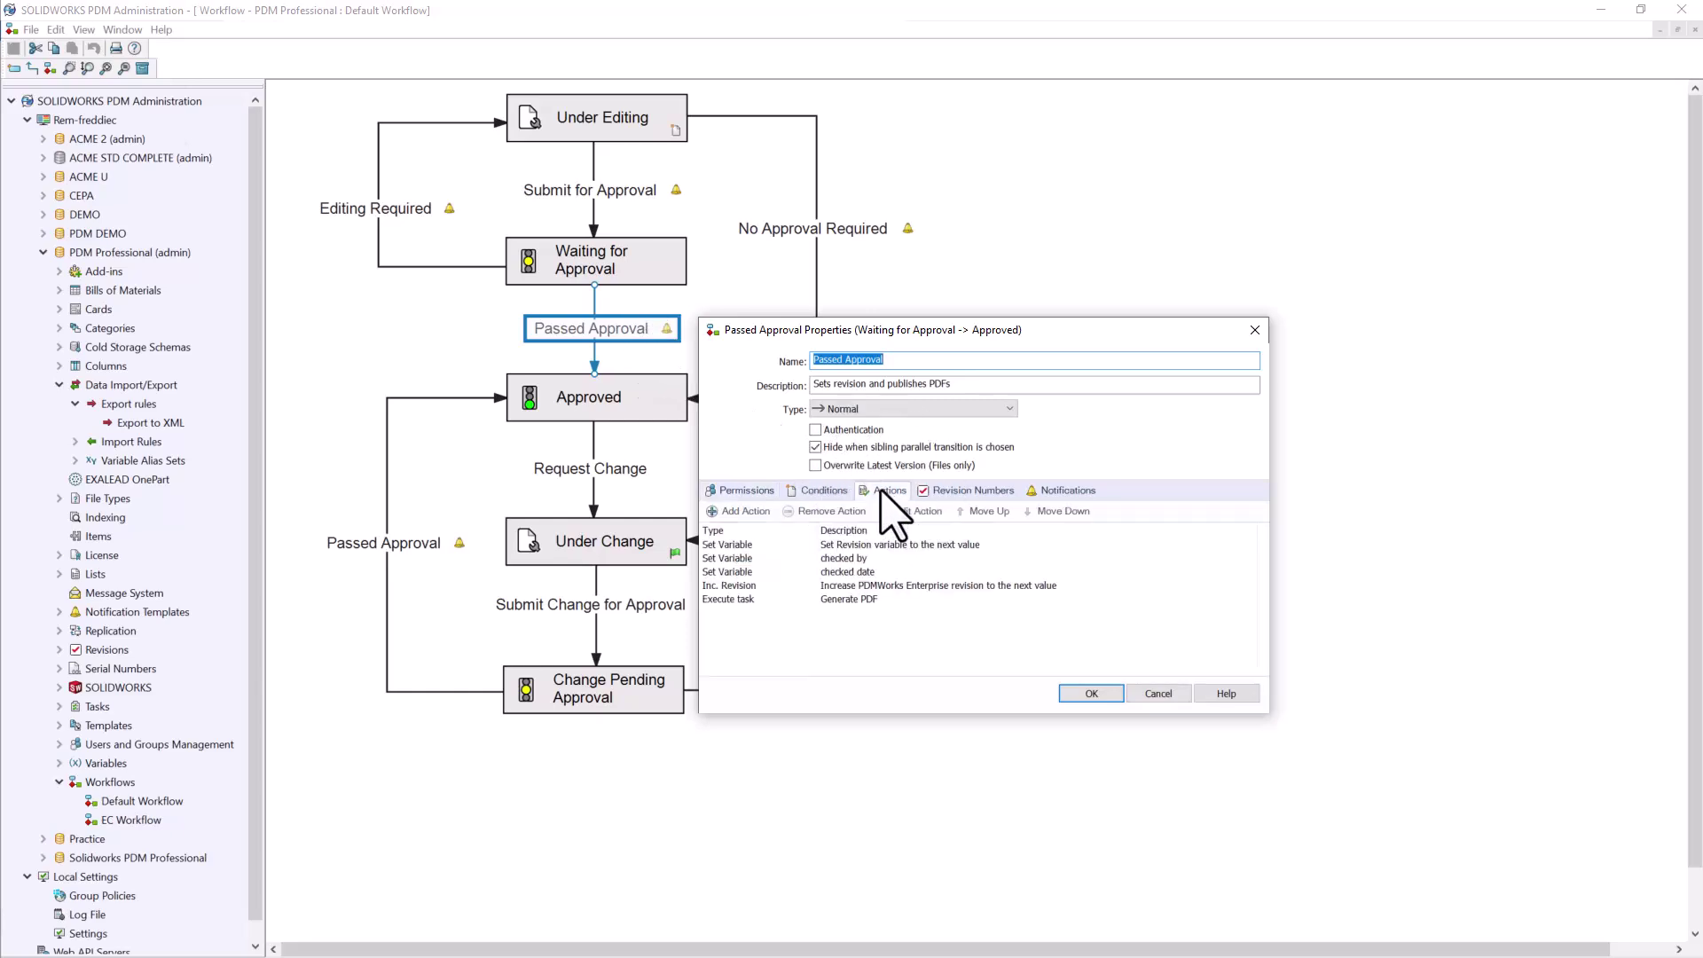
Add a transition action 'Automatic data export to XML' of type Export data to XML
{"action": "left_click", "coordinate": [762, 514]}
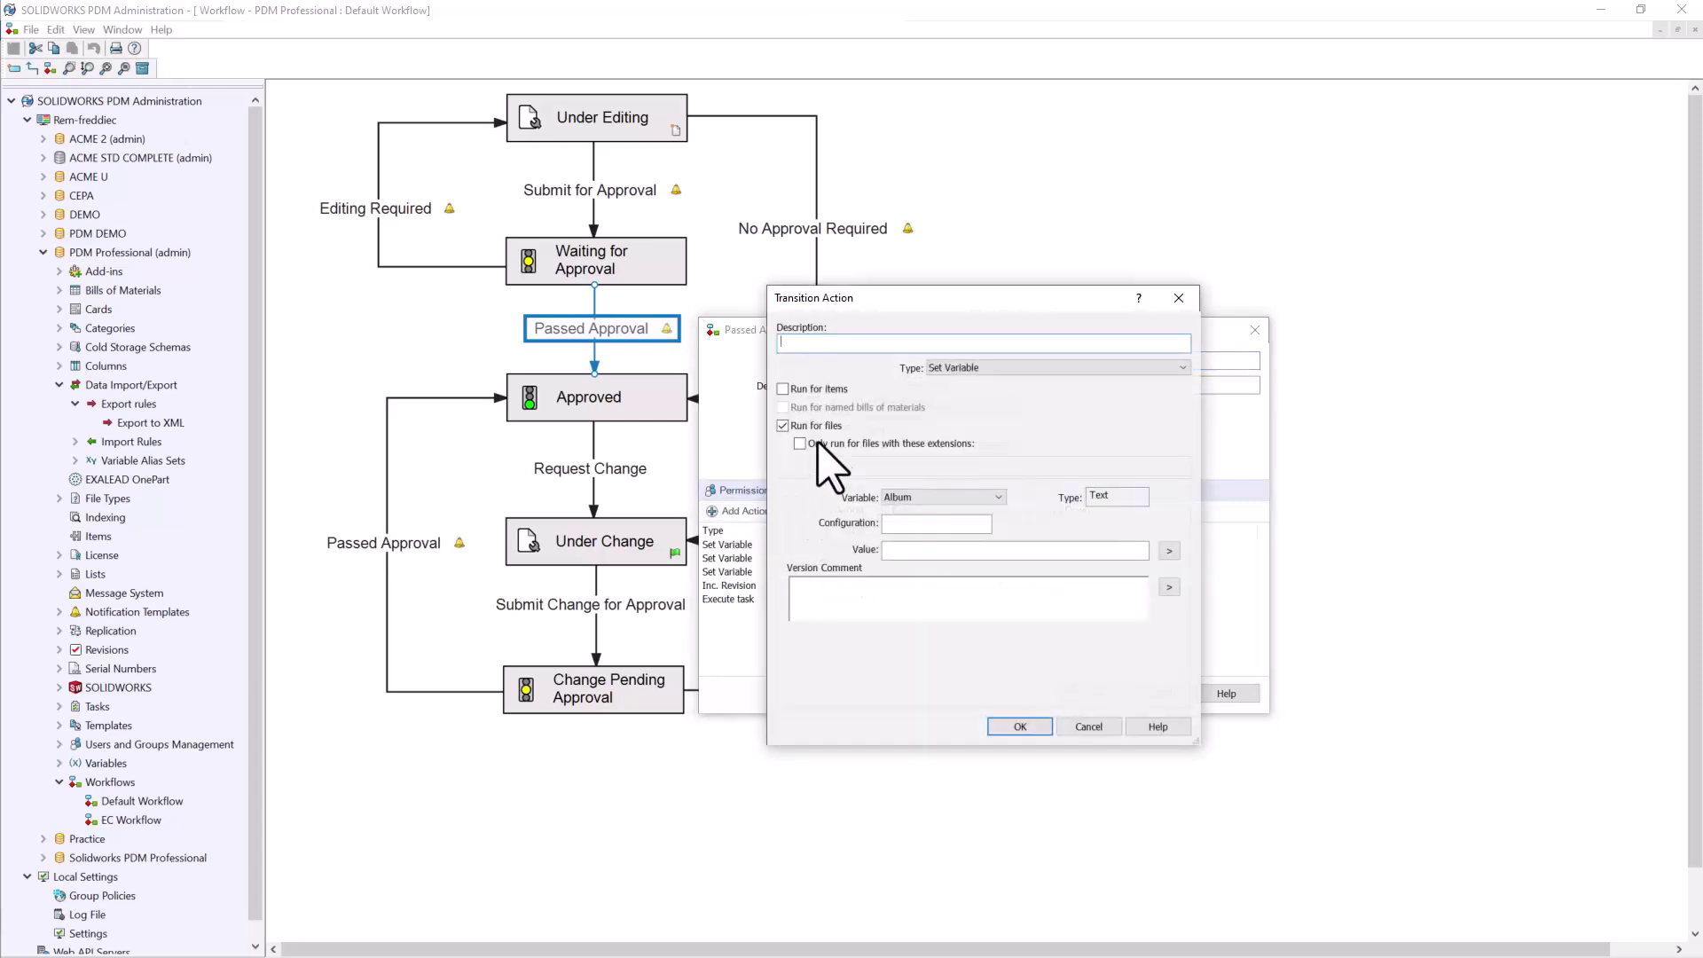
{"action": "type", "text": "Automatic data export to XML"}
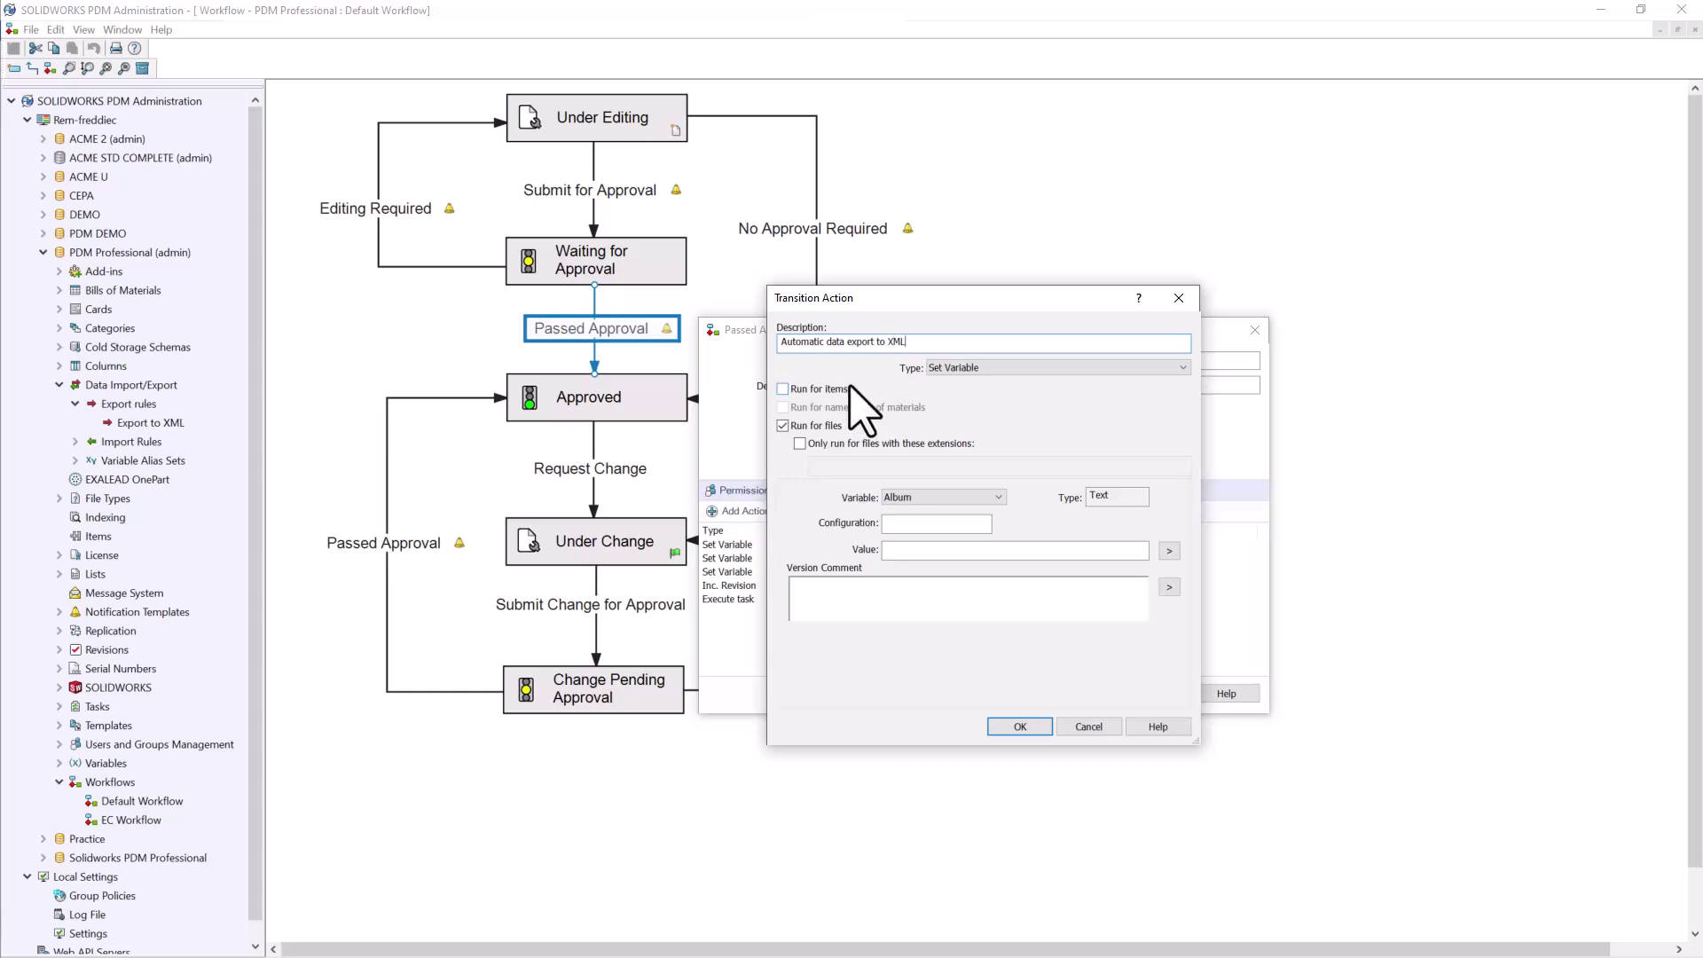
{"action": "left_click", "coordinate": [979, 369]}
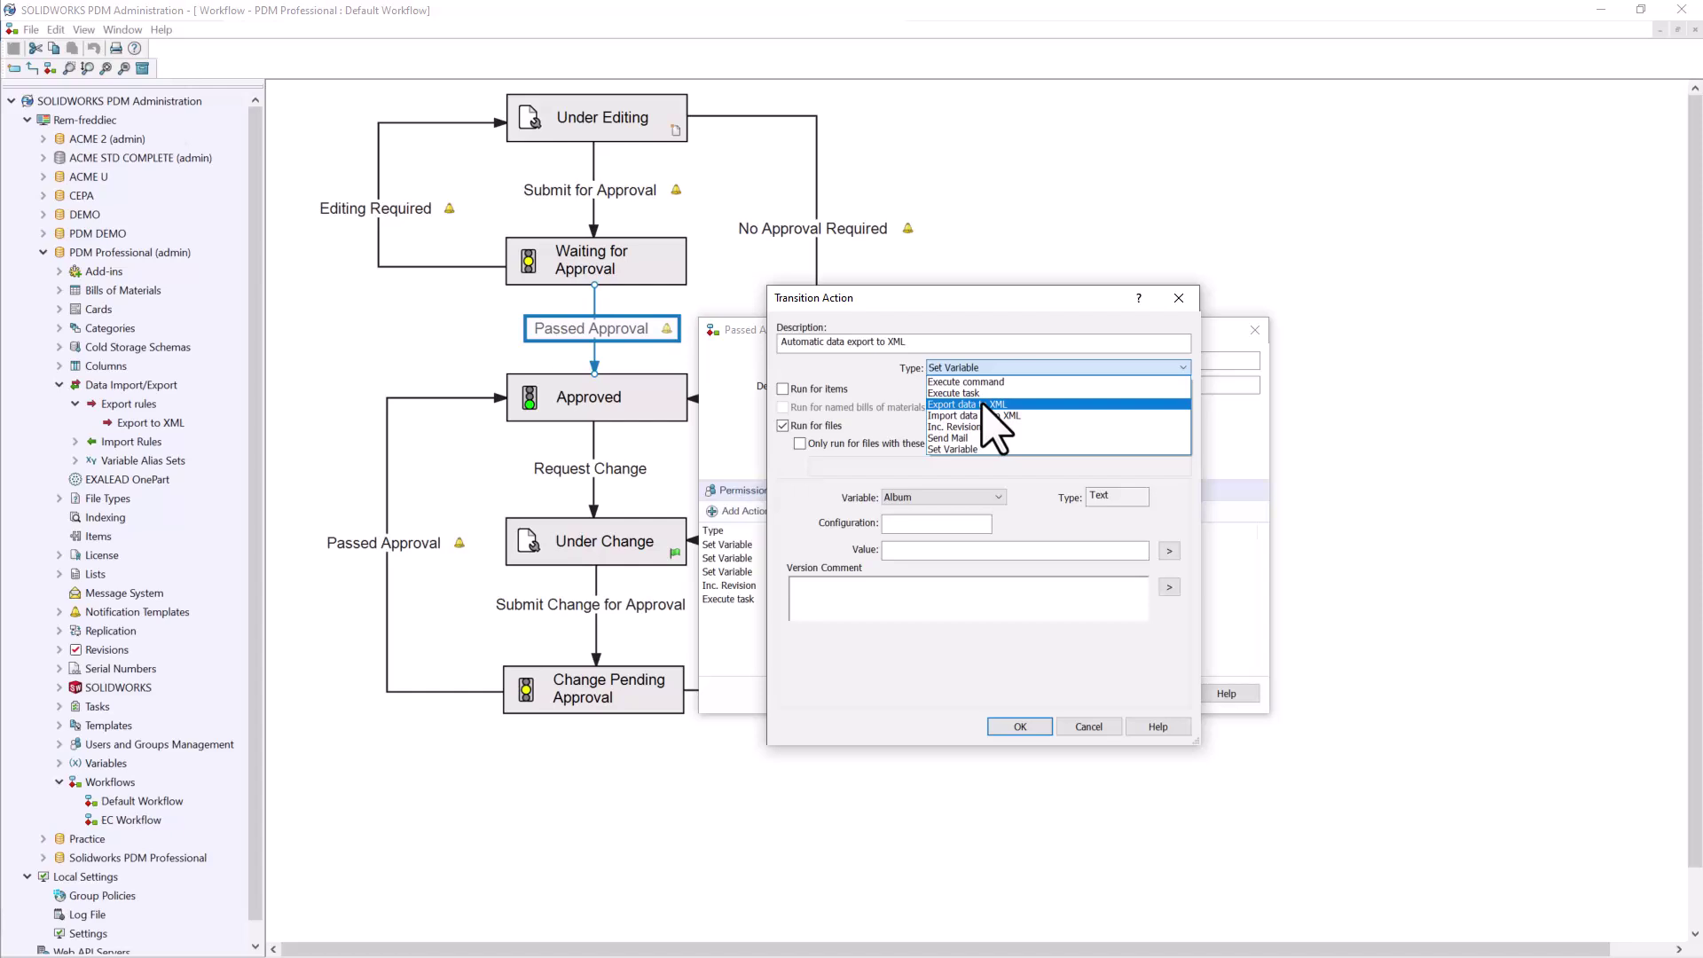
{"action": "left_click", "coordinate": [982, 404]}
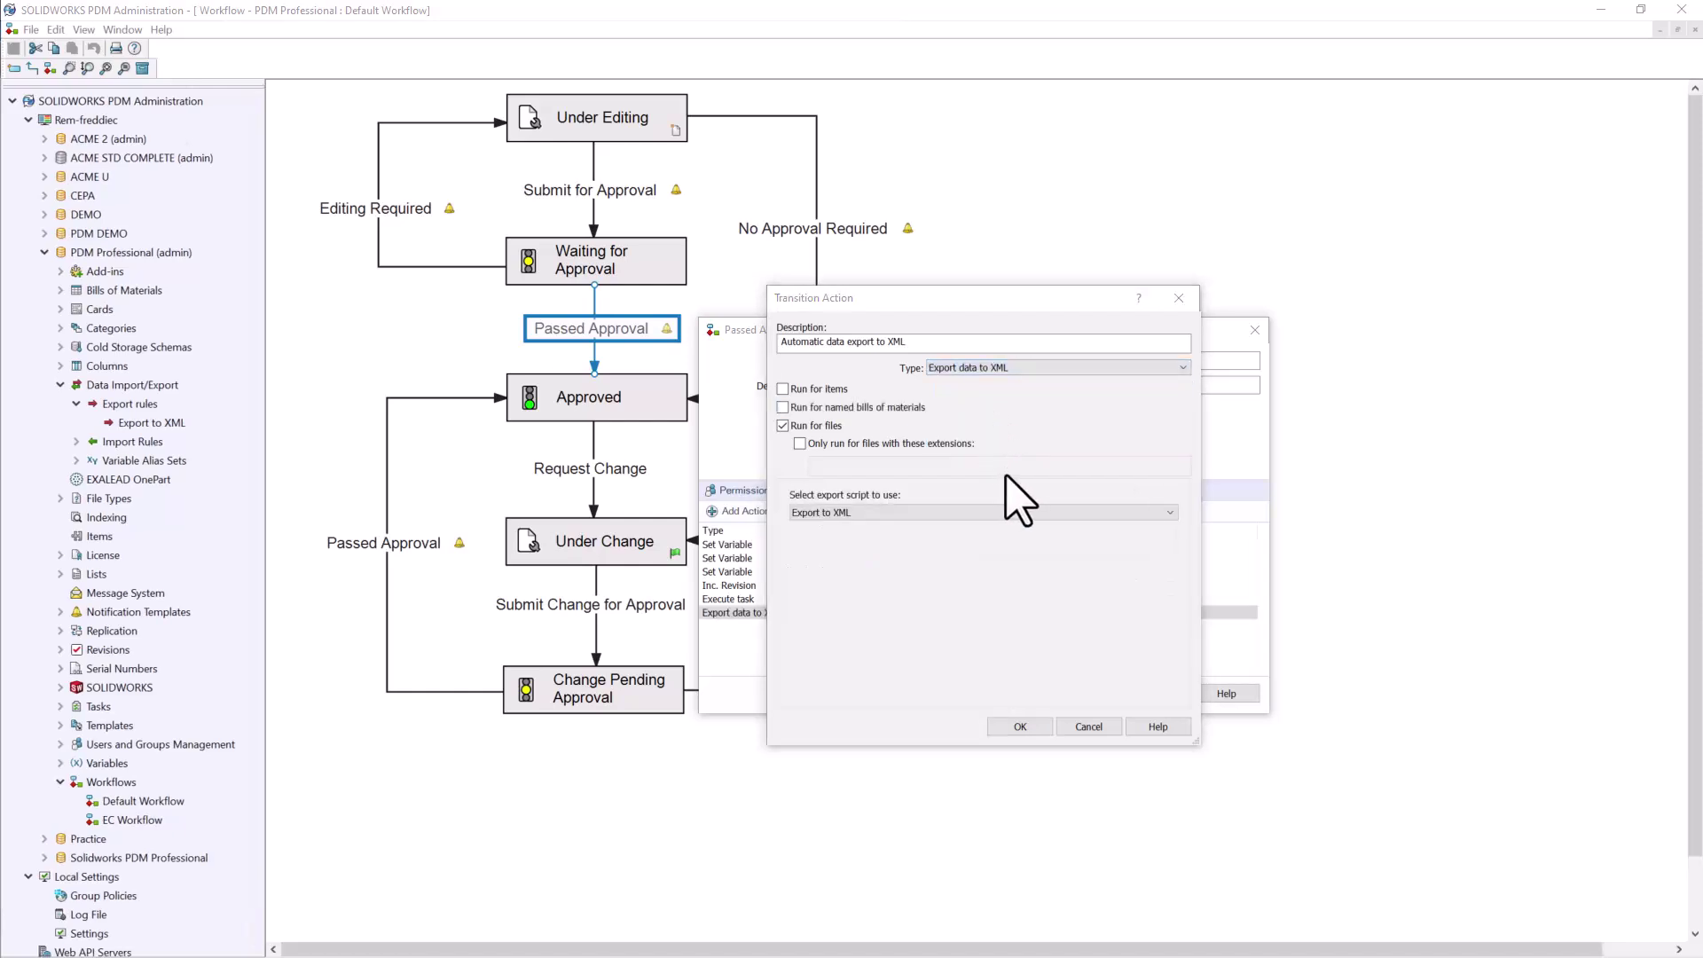
Limit the action to .sldasm files, use the Export to XML script, and confirm it
{"action": "left_click", "coordinate": [800, 444]}
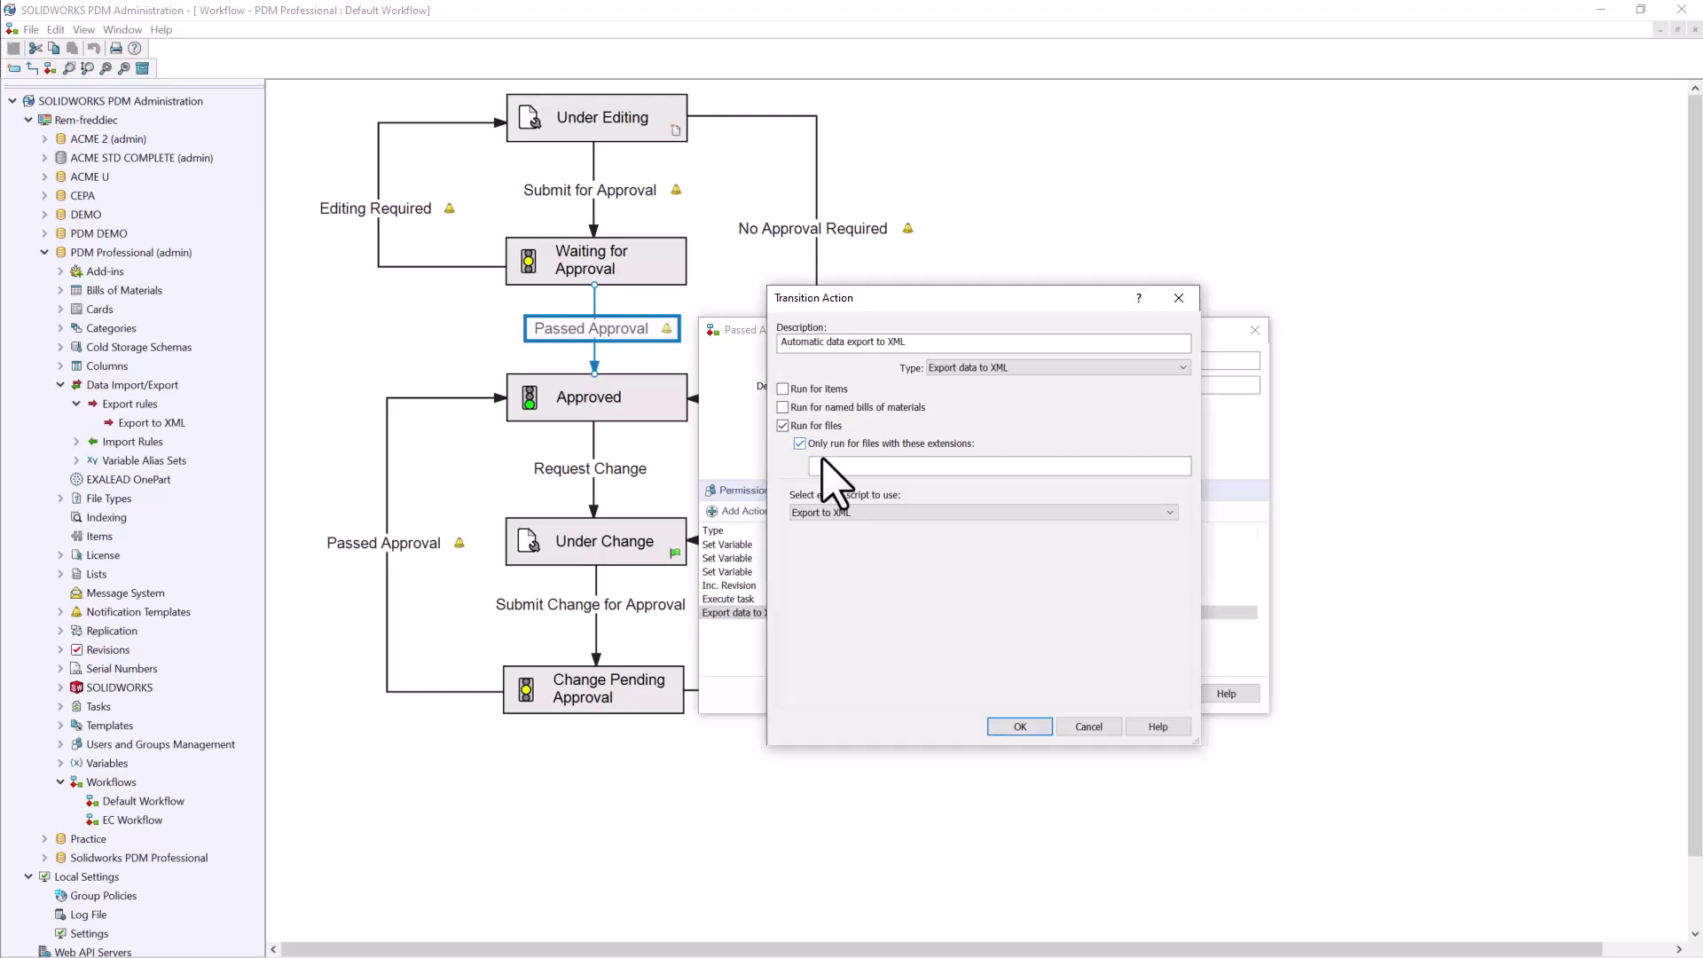
{"action": "left_click", "coordinate": [832, 462]}
{"action": "type", "text": ".sldasm"}
{"action": "left_click", "coordinate": [865, 515]}
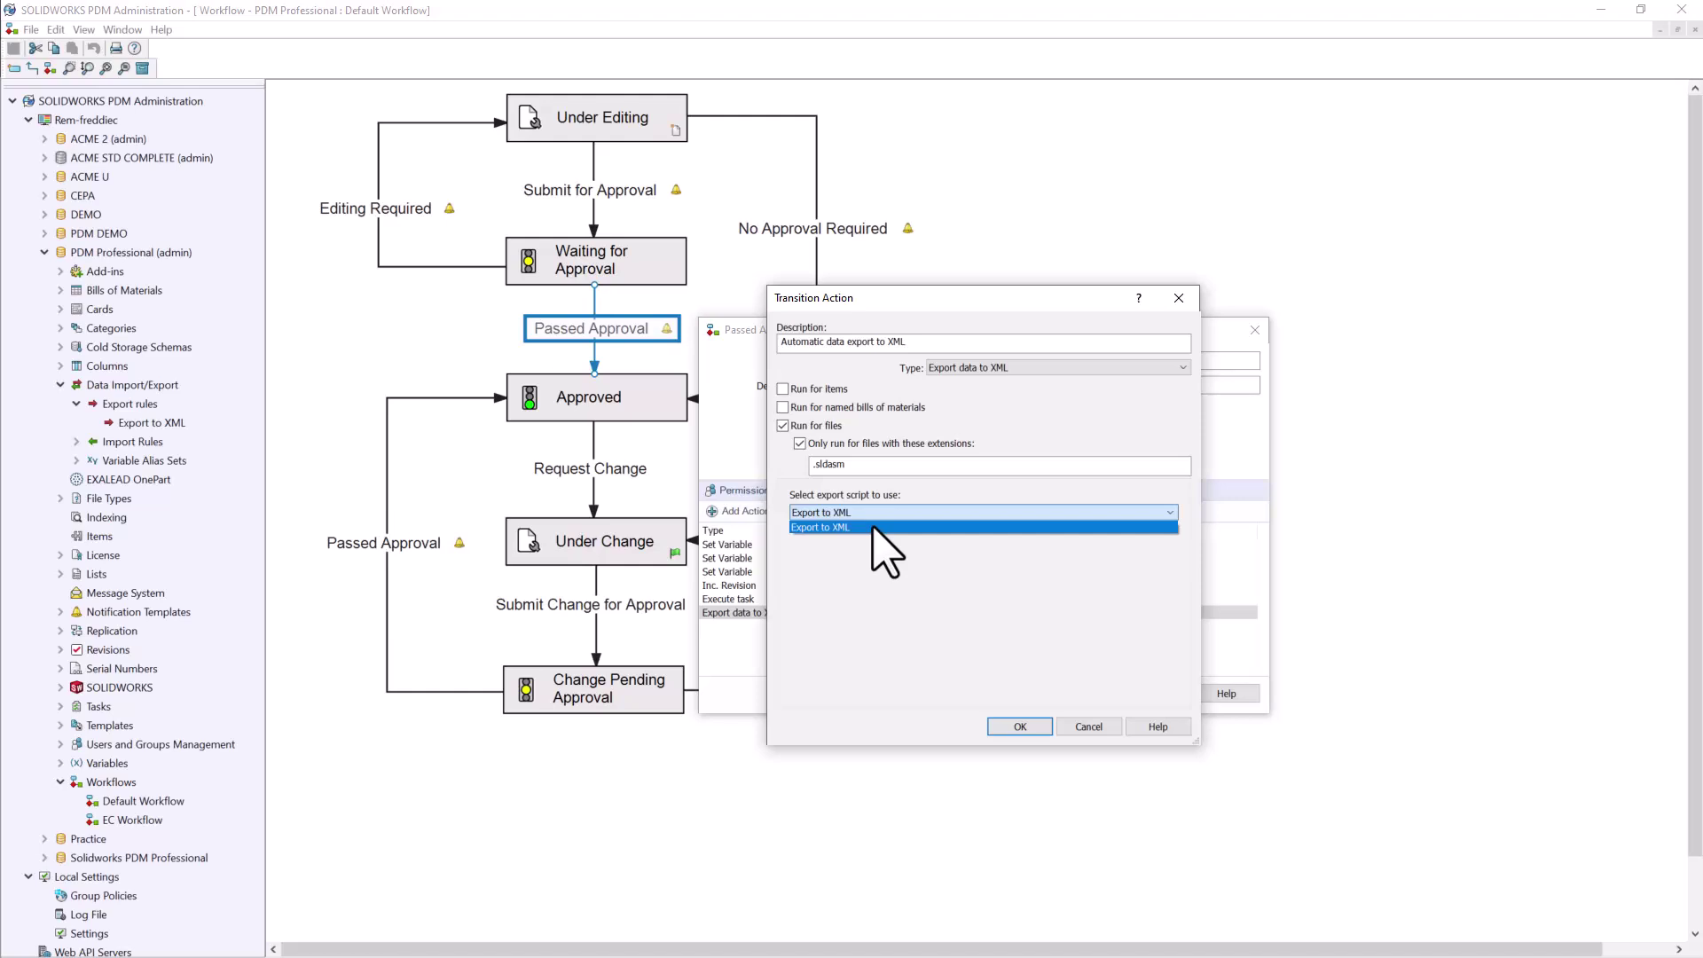
{"action": "left_click", "coordinate": [875, 528]}
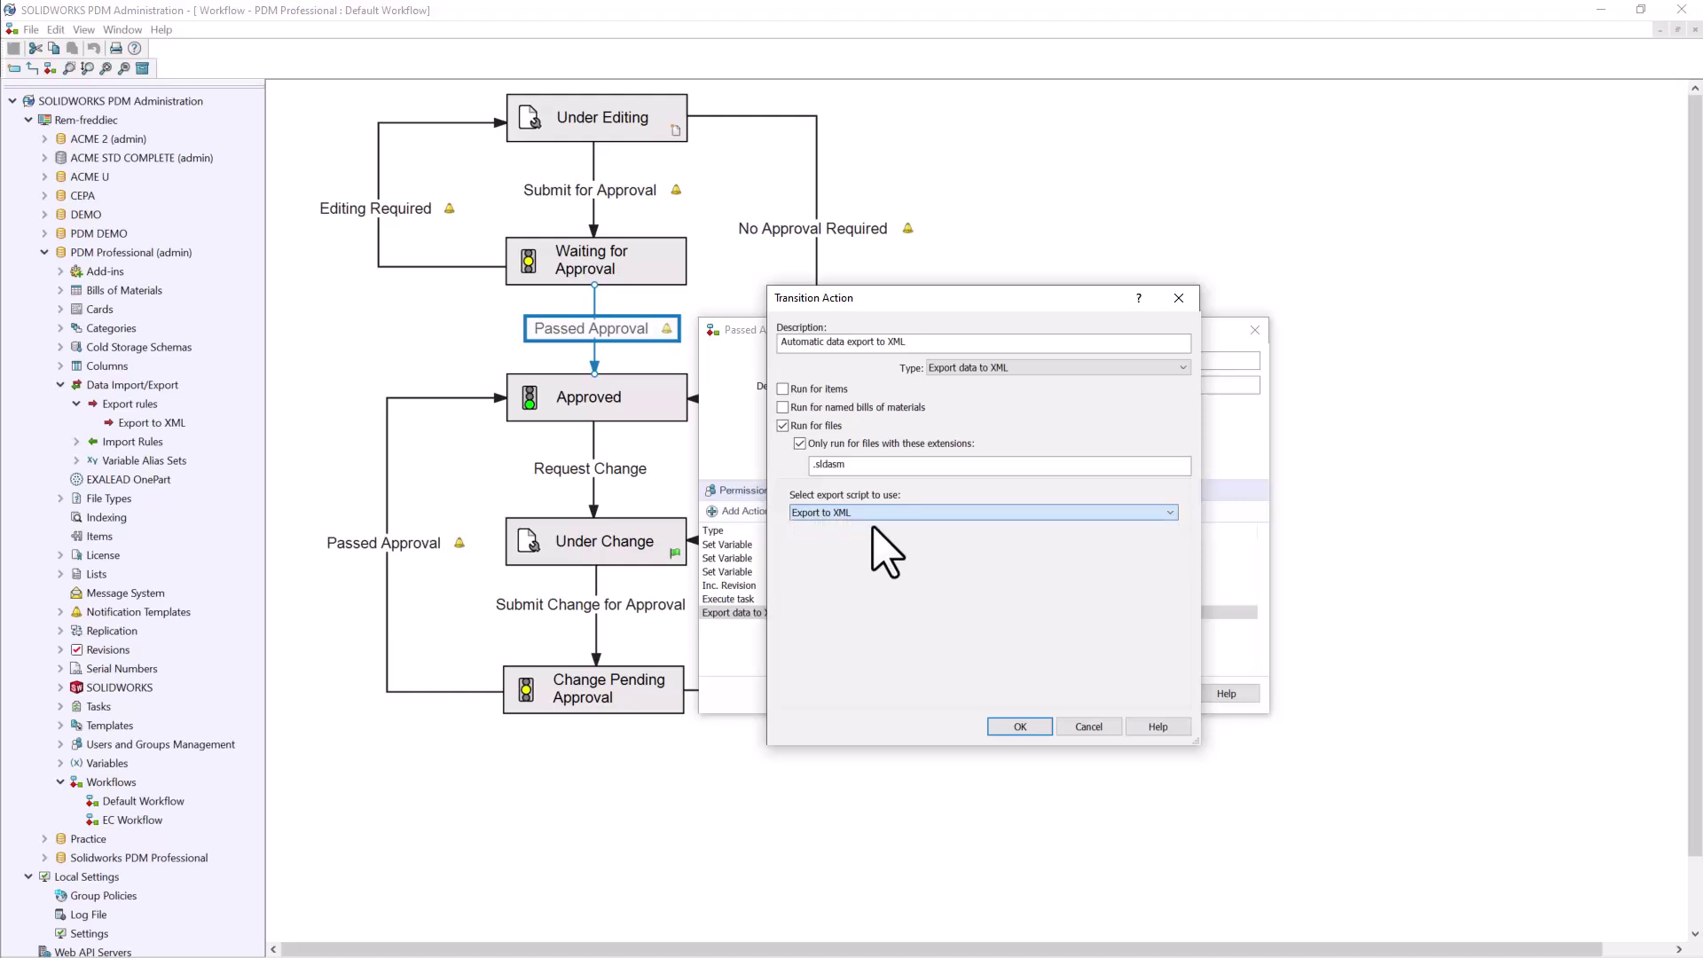
{"action": "left_click", "coordinate": [1012, 729]}
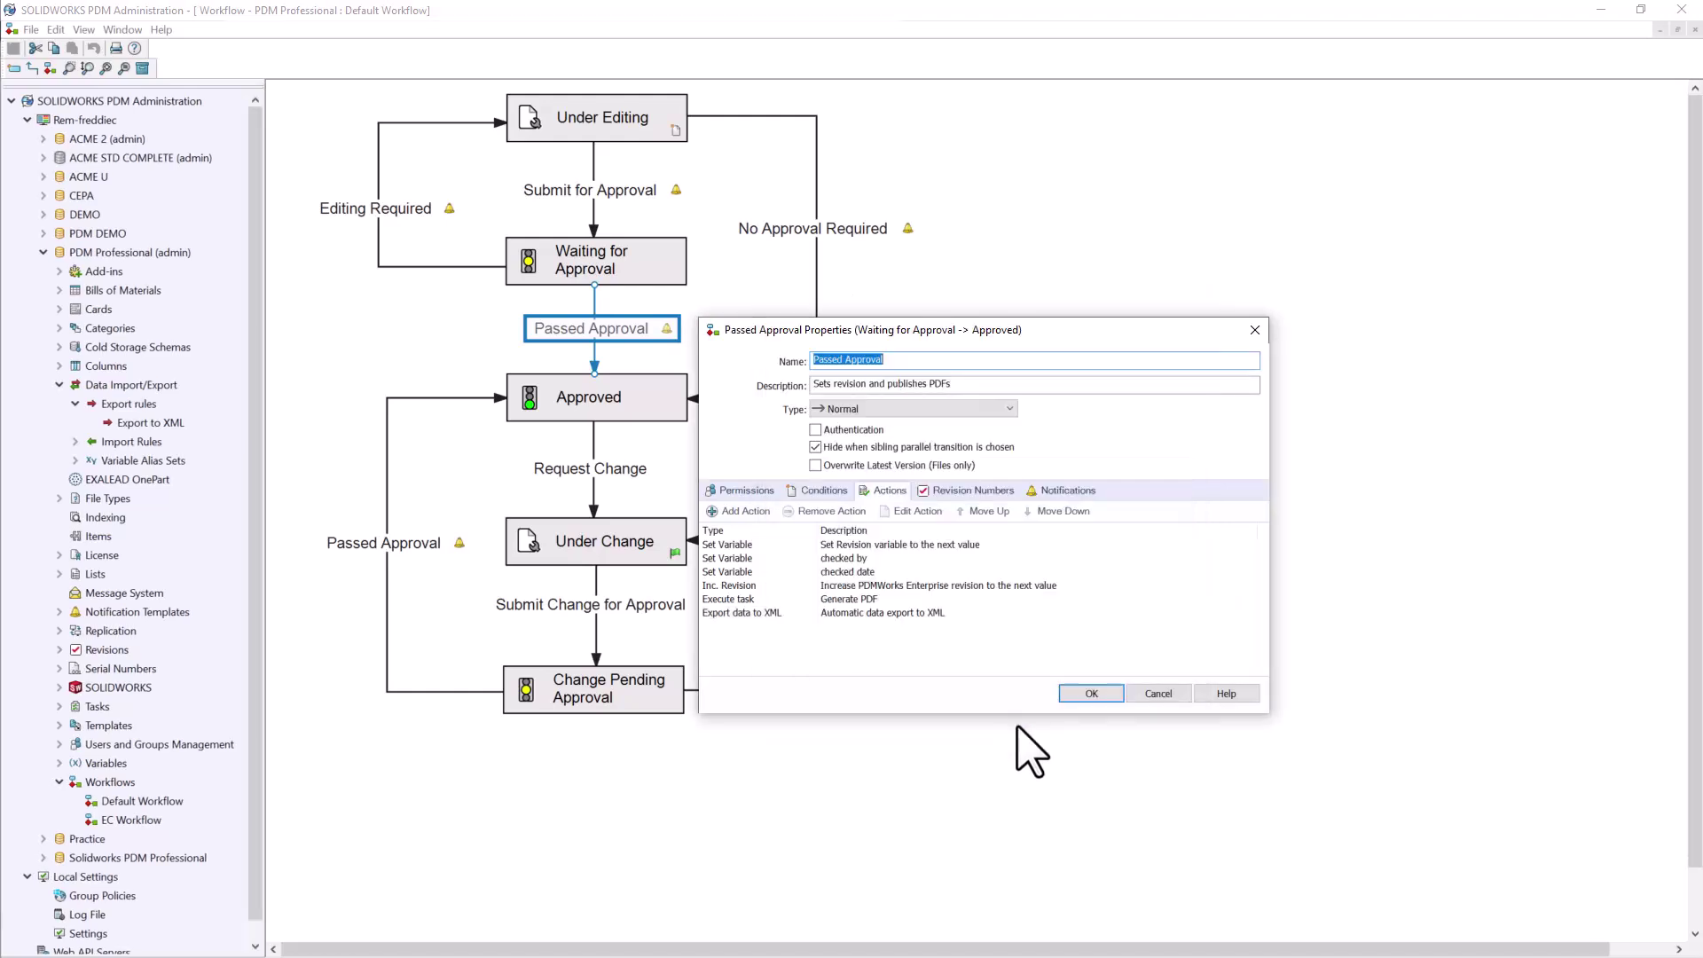
Confirm the Passed Approval properties and save the updated Default Workflow
{"action": "left_click", "coordinate": [1077, 693]}
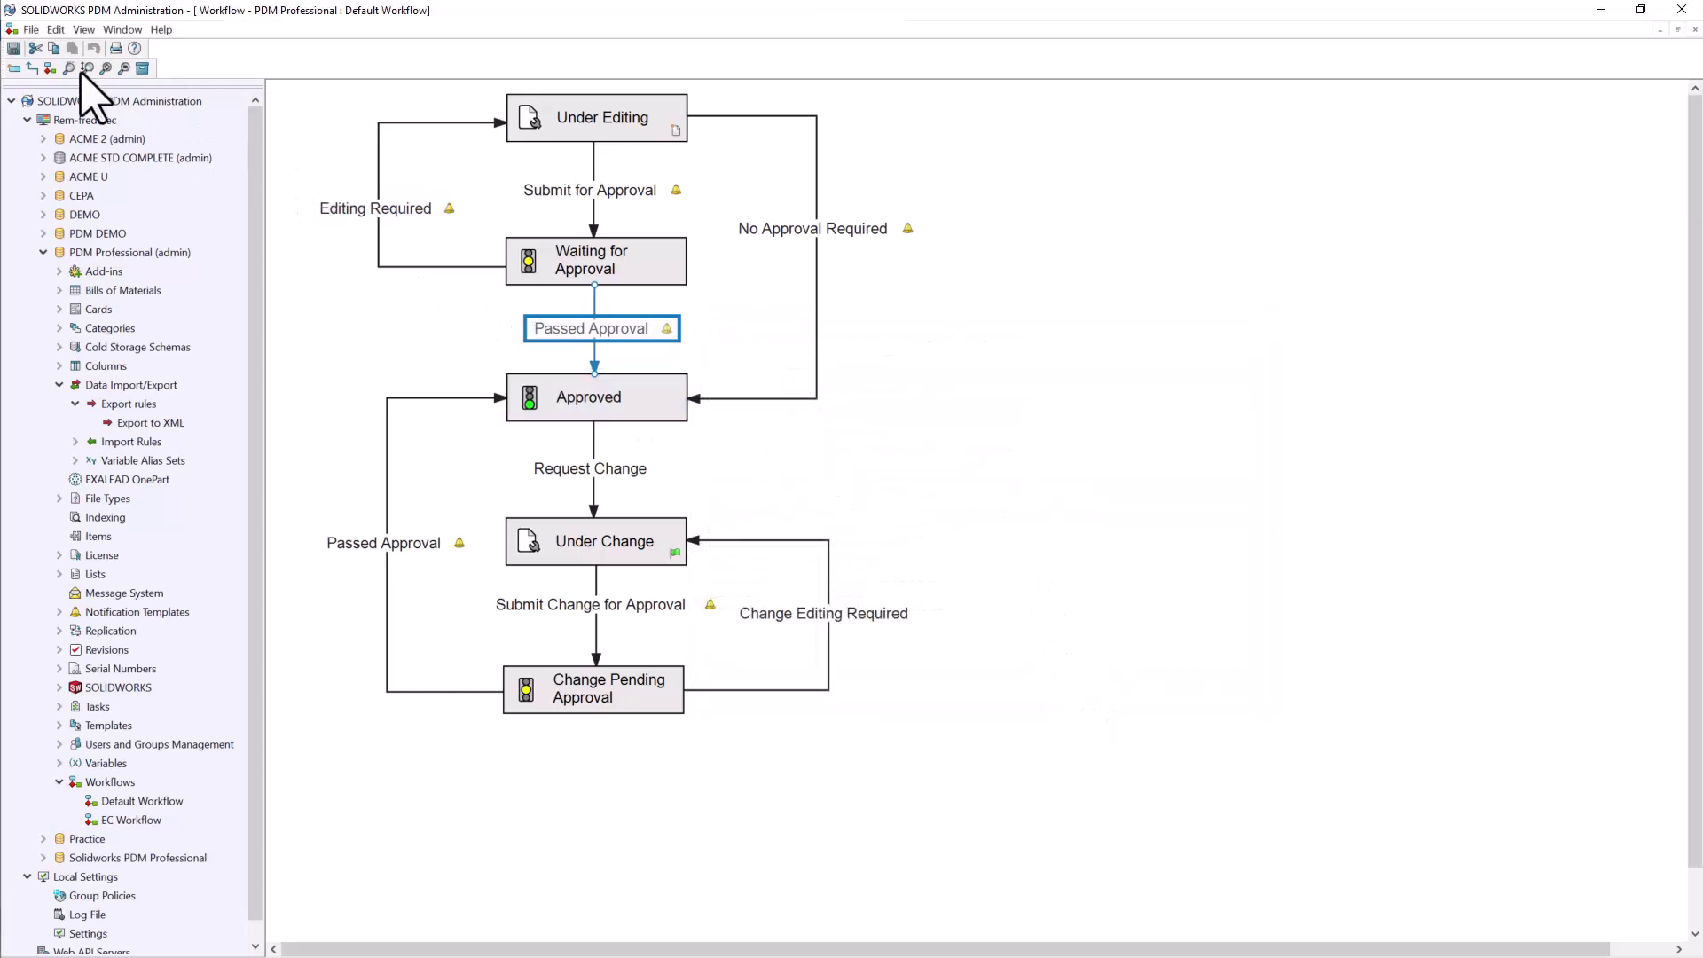
{"action": "left_click", "coordinate": [14, 48]}
{"action": "left_click", "coordinate": [14, 49]}
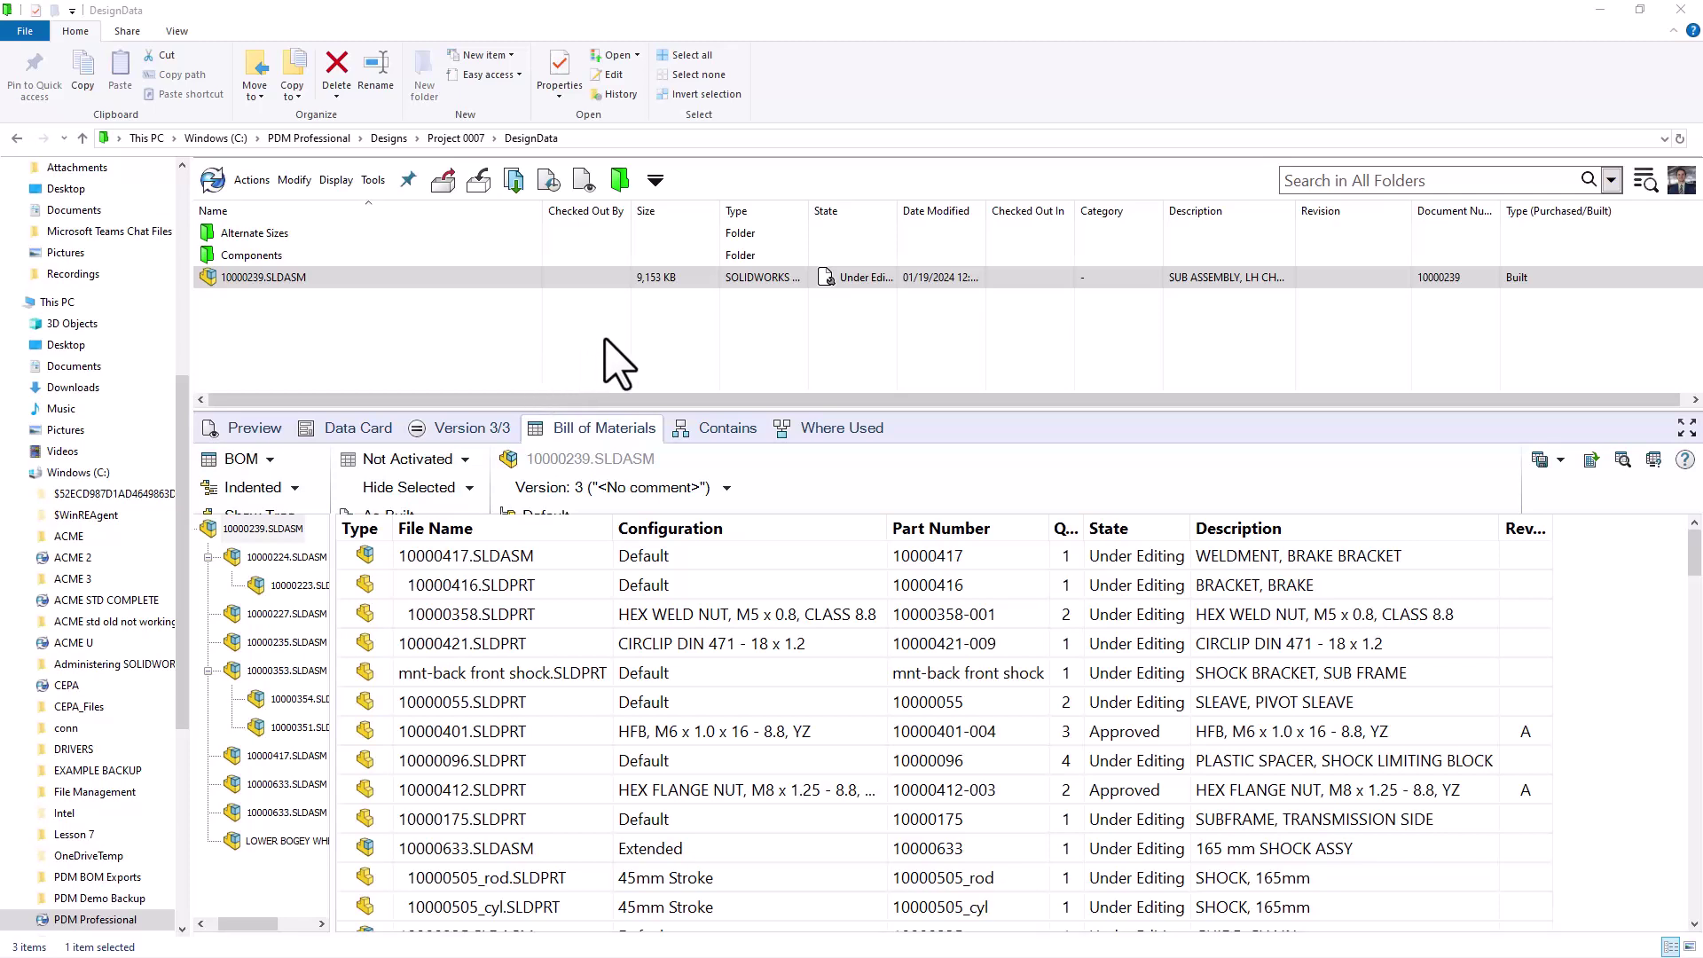
Select the 10000239.SLDASM assembly in the Project 0007 DesignData folder to show its BOM
{"action": "left_click", "coordinate": [873, 277]}
{"action": "left_click", "coordinate": [423, 281]}
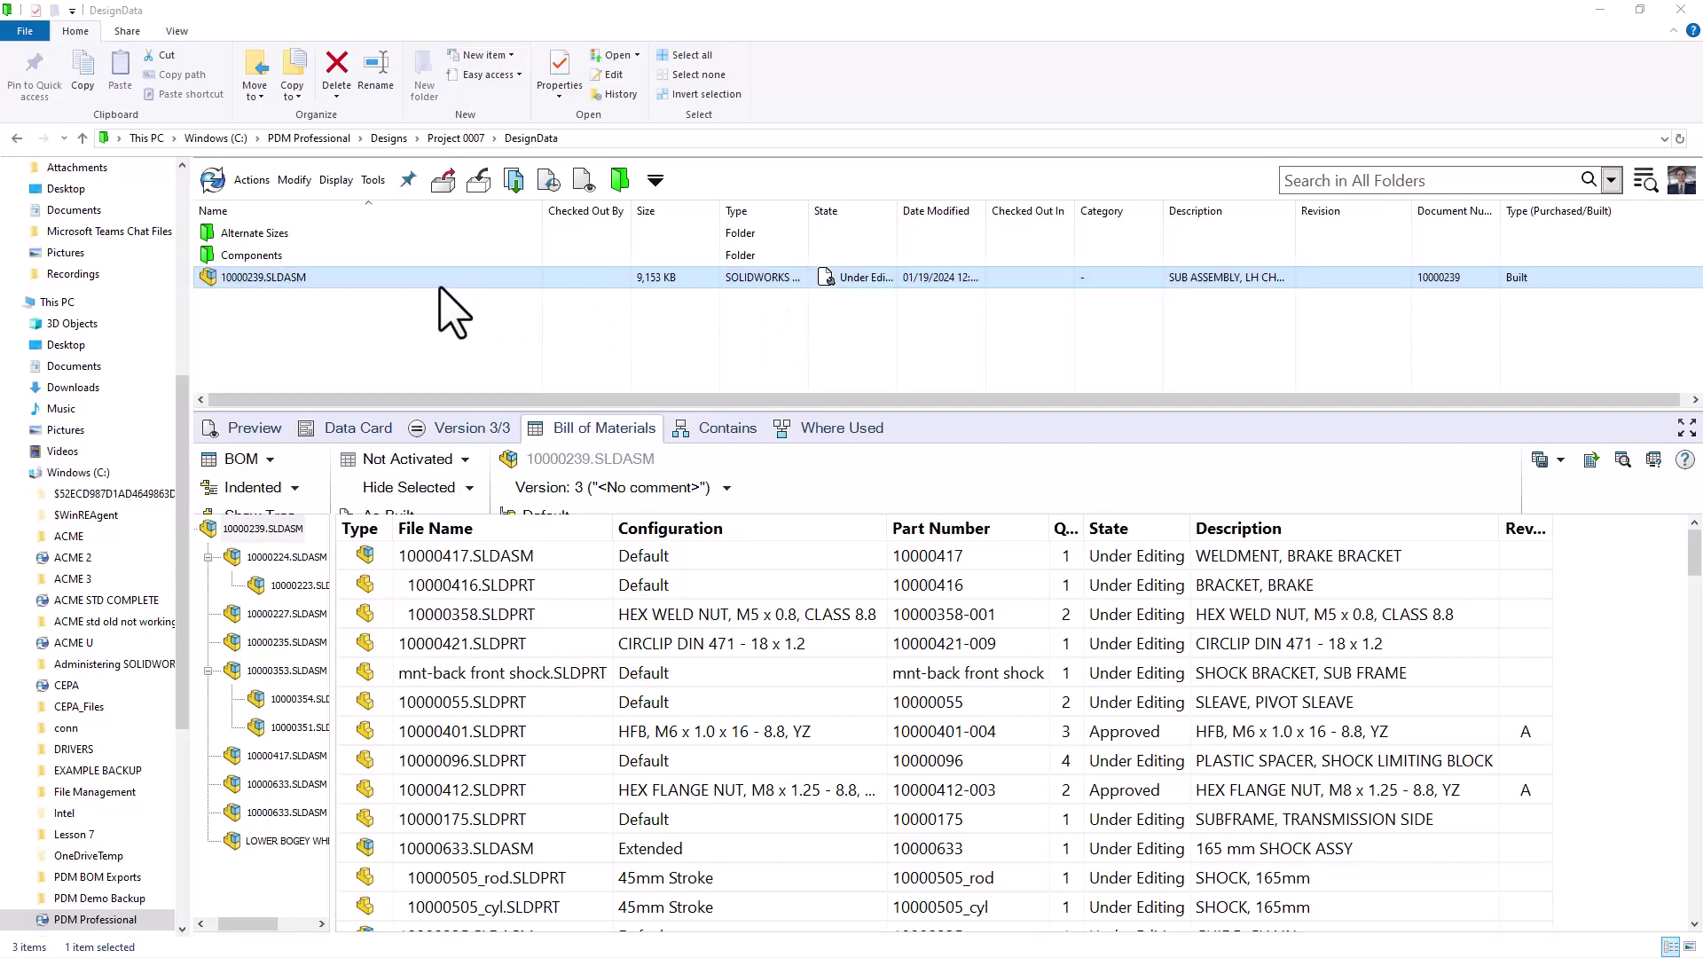
Submit 10000239.SLDASM and its components for approval with the comment 'XML Test'
{"action": "right_click", "coordinate": [424, 286]}
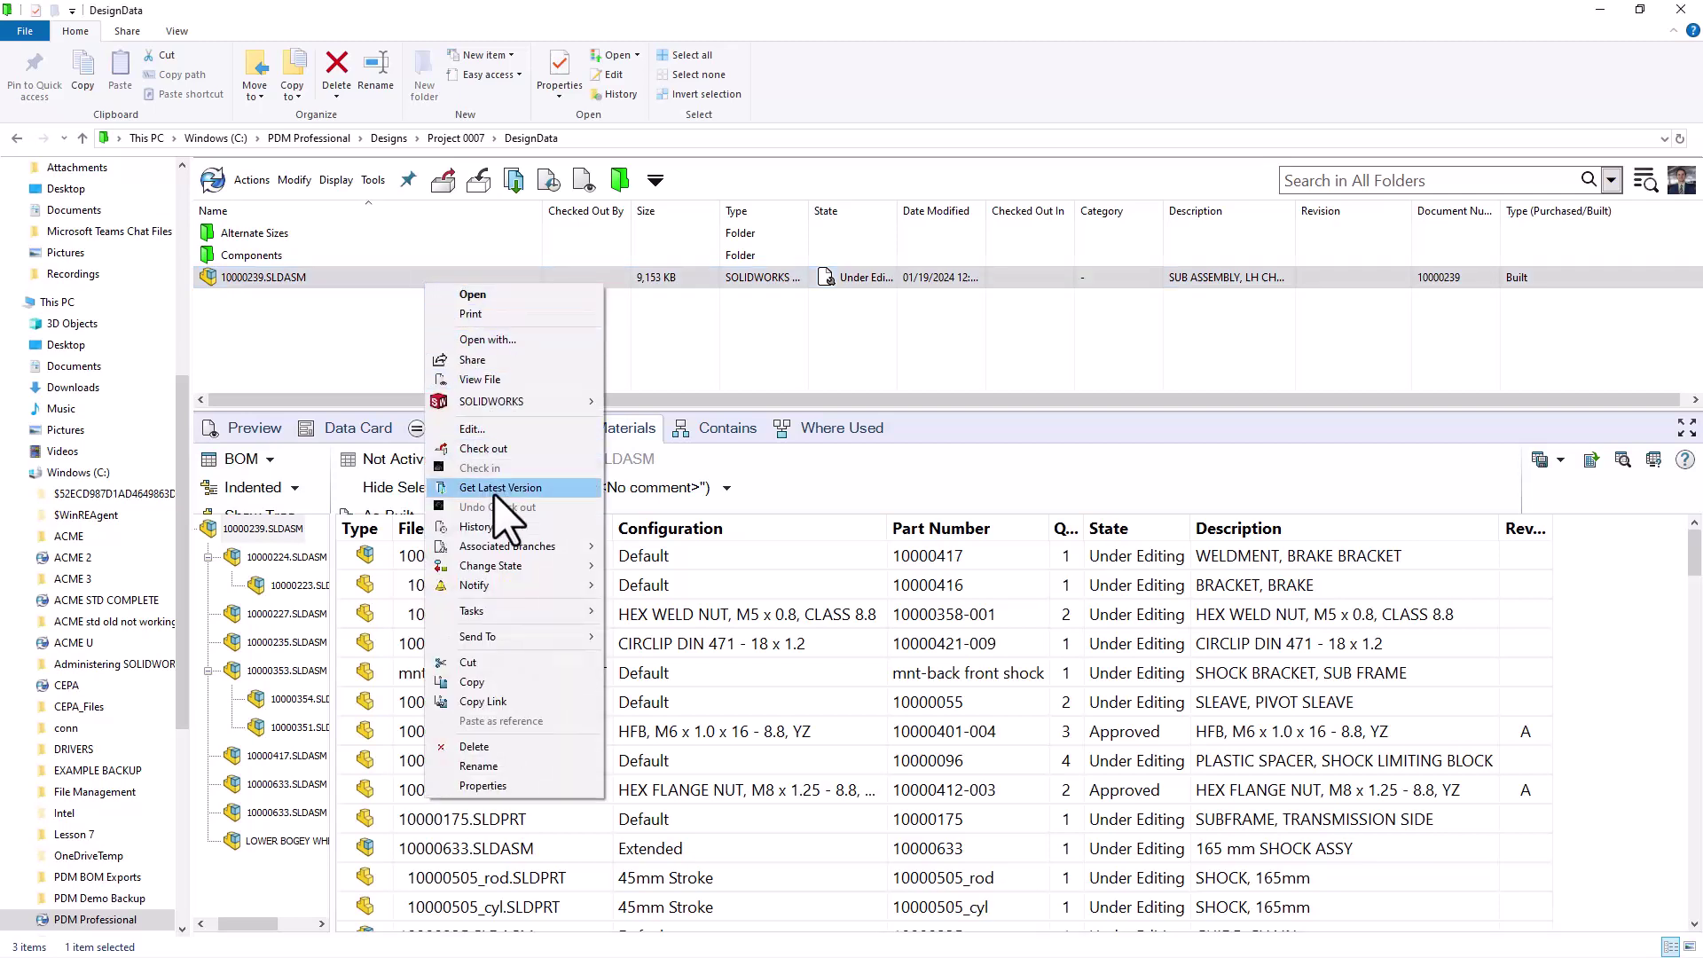
{"action": "mouse_move", "coordinate": [510, 569]}
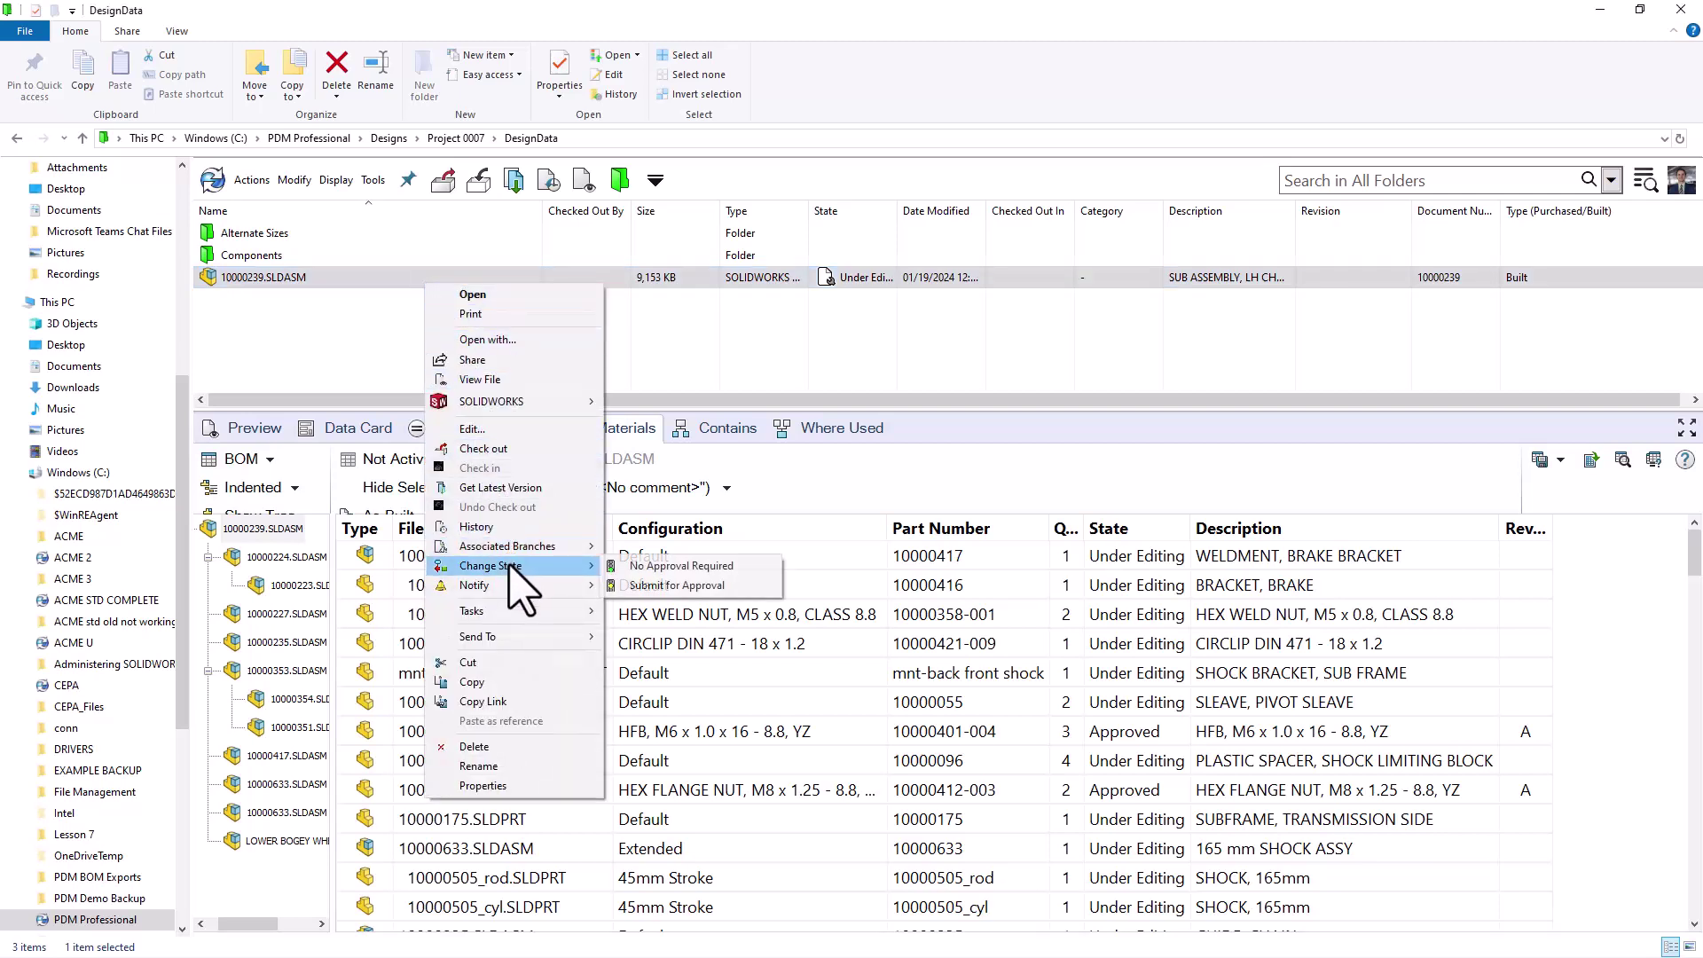
{"action": "left_click", "coordinate": [637, 584]}
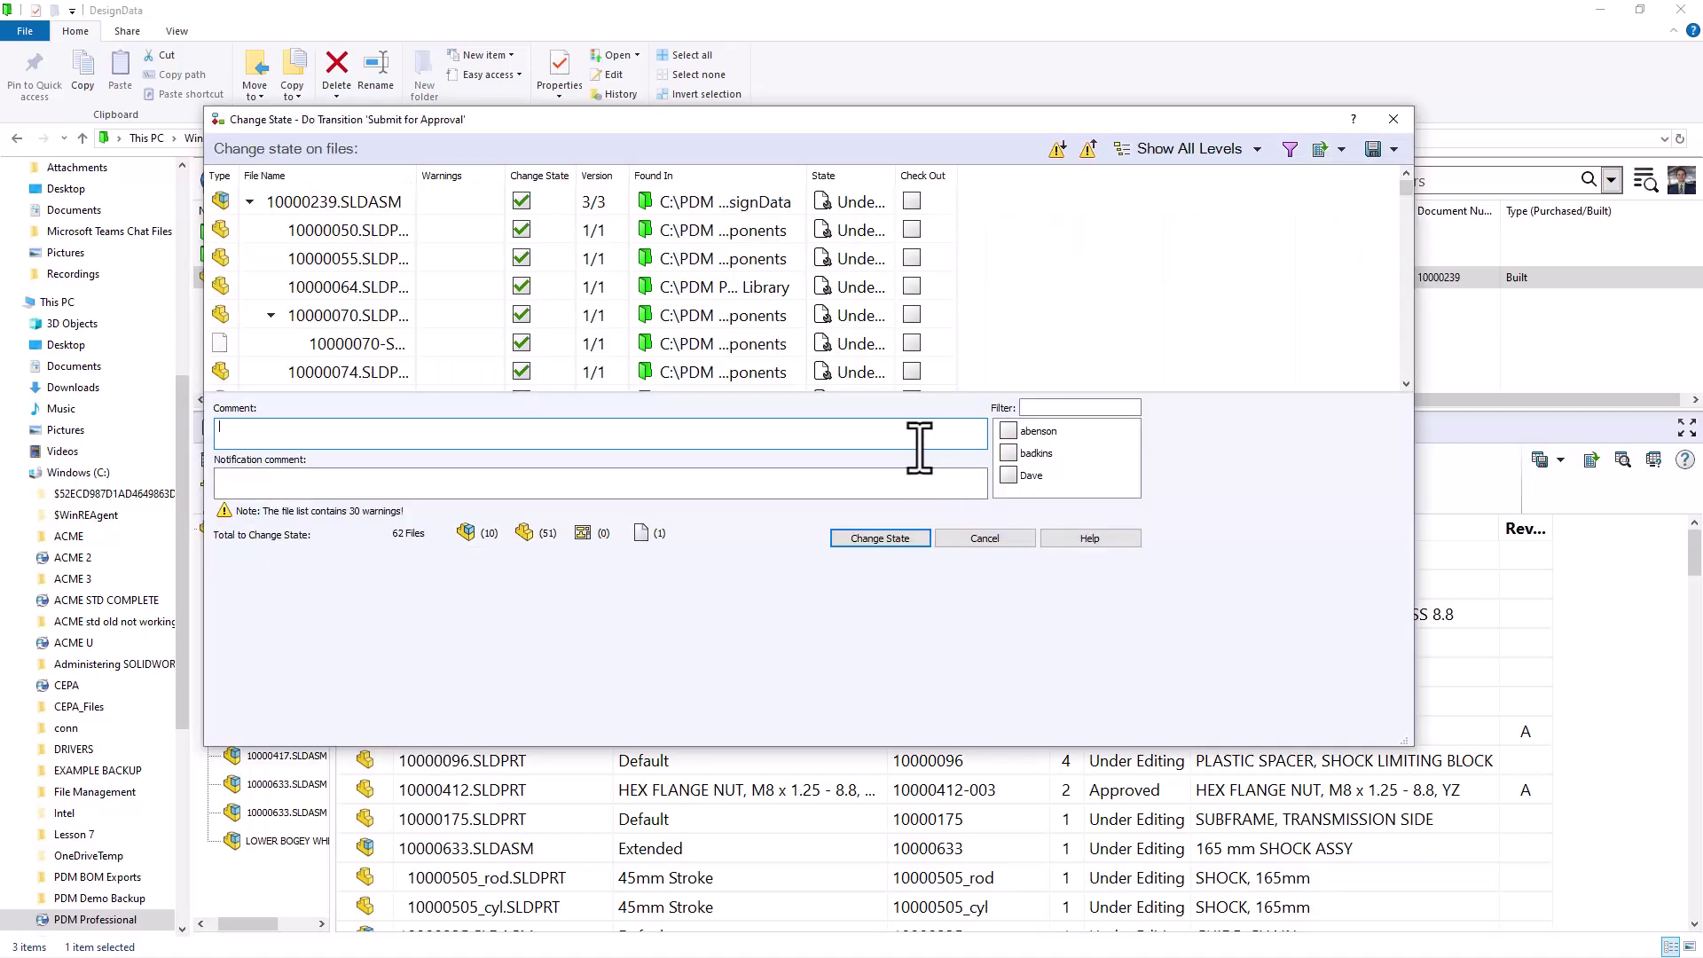
{"action": "type", "text": "XML Test"}
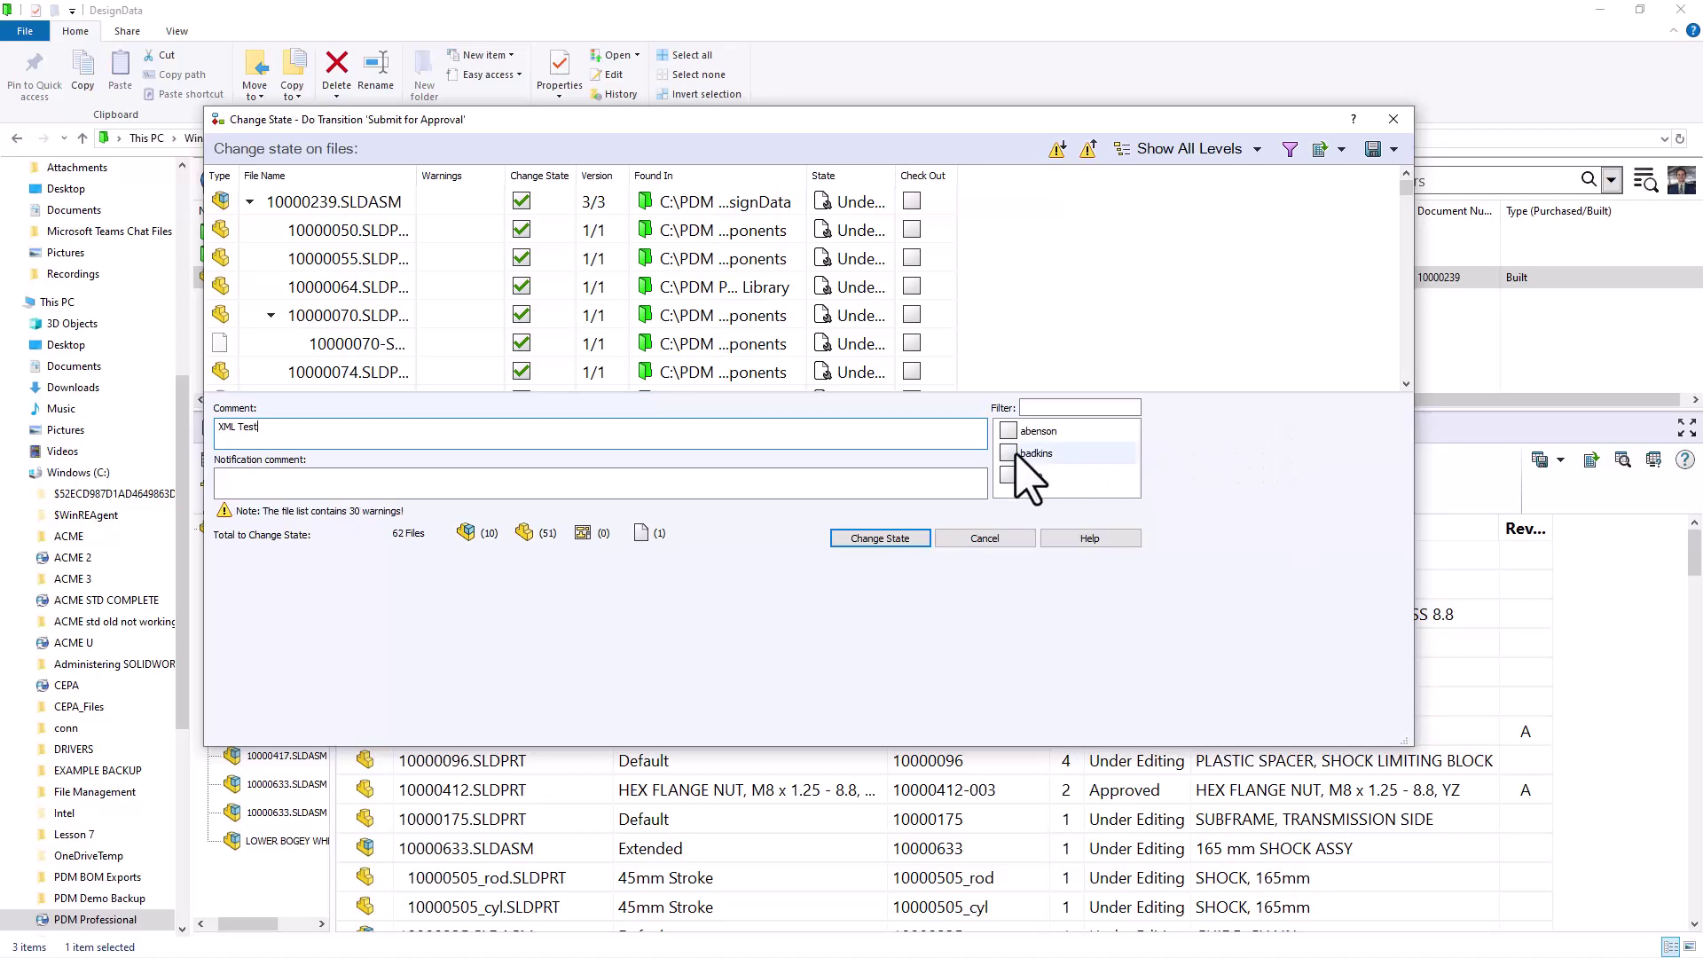
{"action": "left_click", "coordinate": [914, 541]}
{"action": "left_click", "coordinate": [924, 552]}
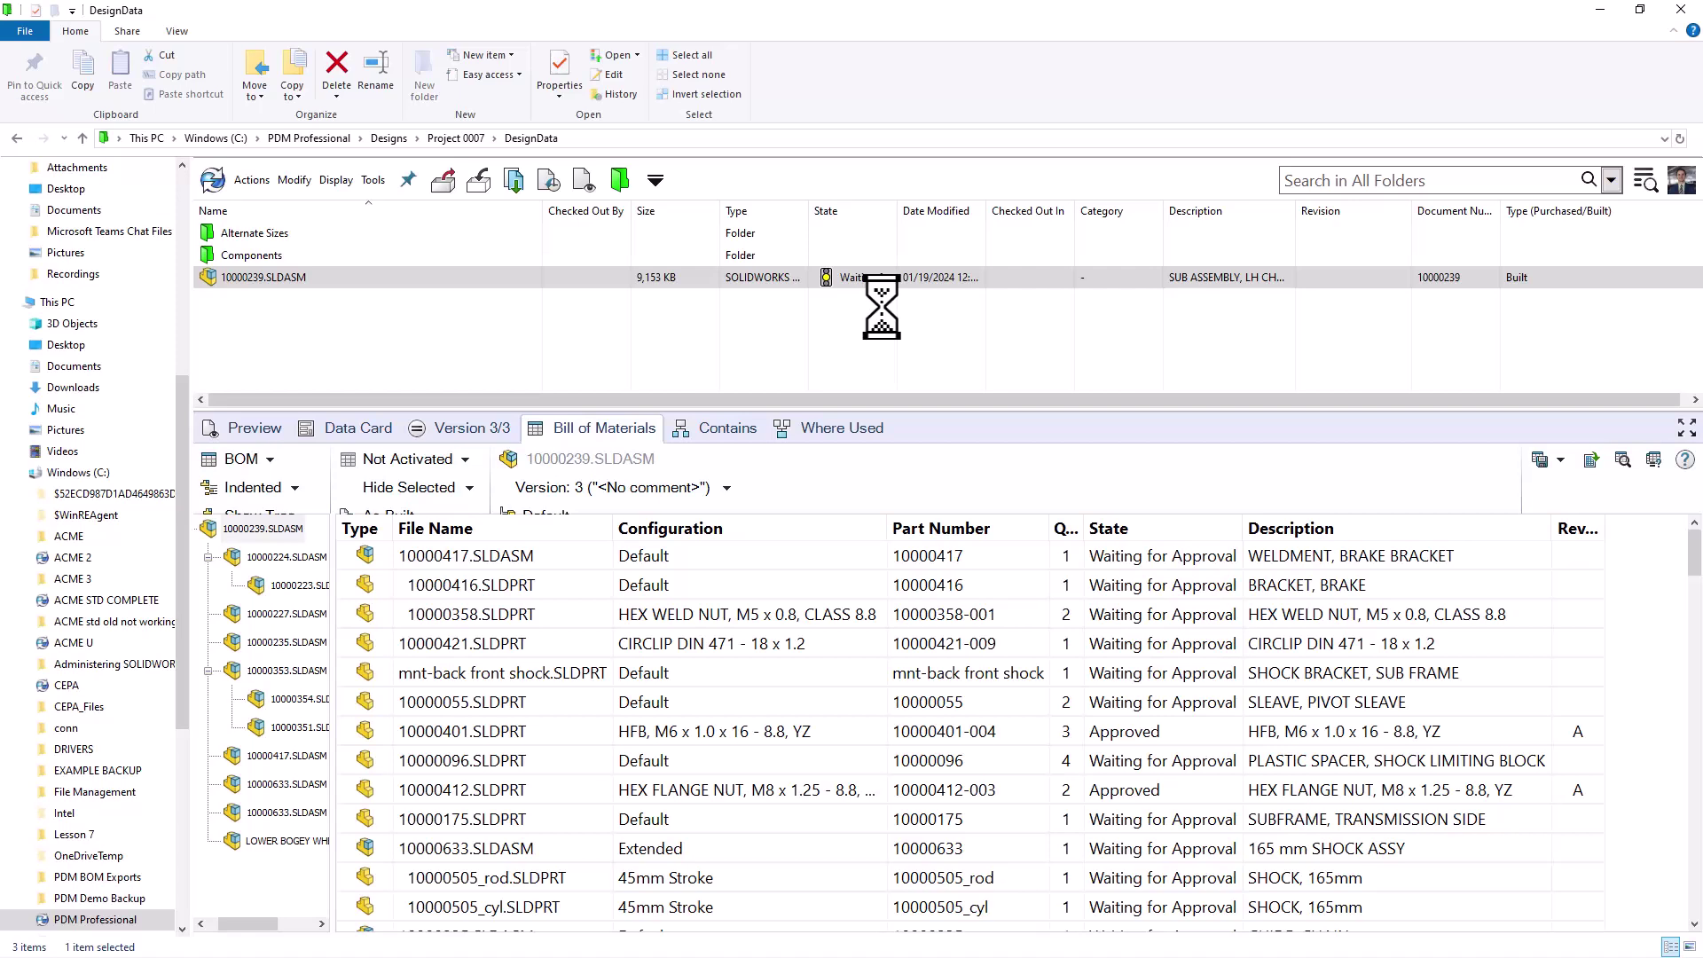
Apply Passed Approval to 10000239.SLDASM with comment 'XML Test', approving it at revision A
{"action": "right_click", "coordinate": [514, 286]}
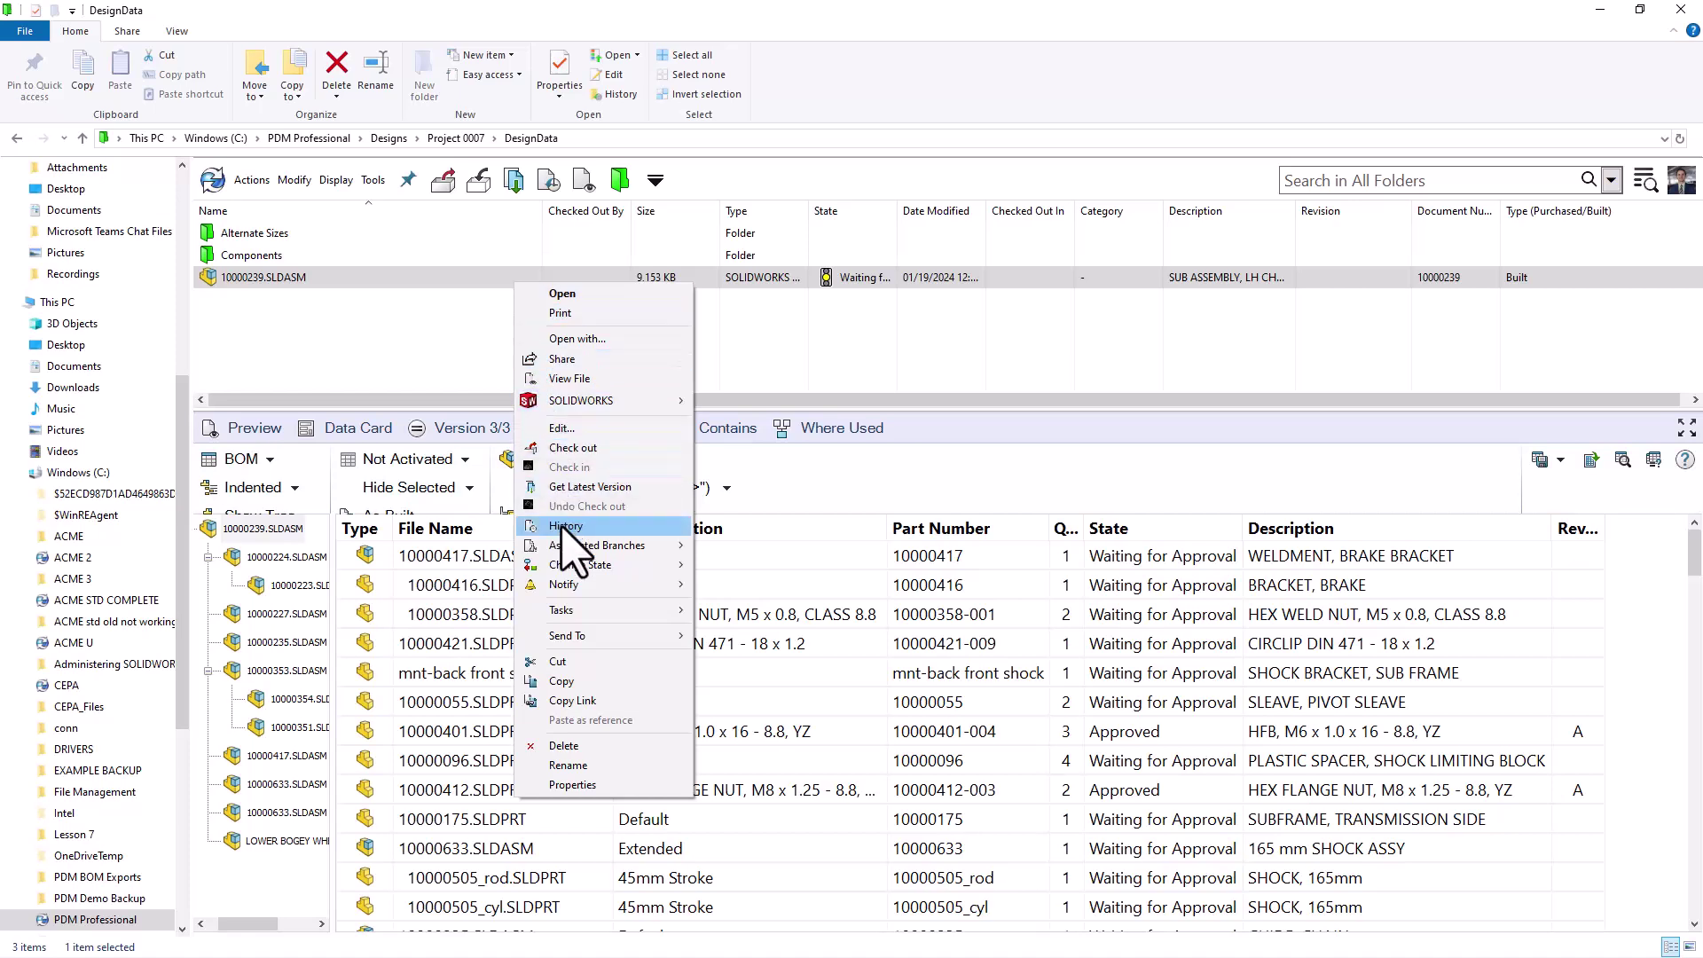
{"action": "mouse_move", "coordinate": [570, 568]}
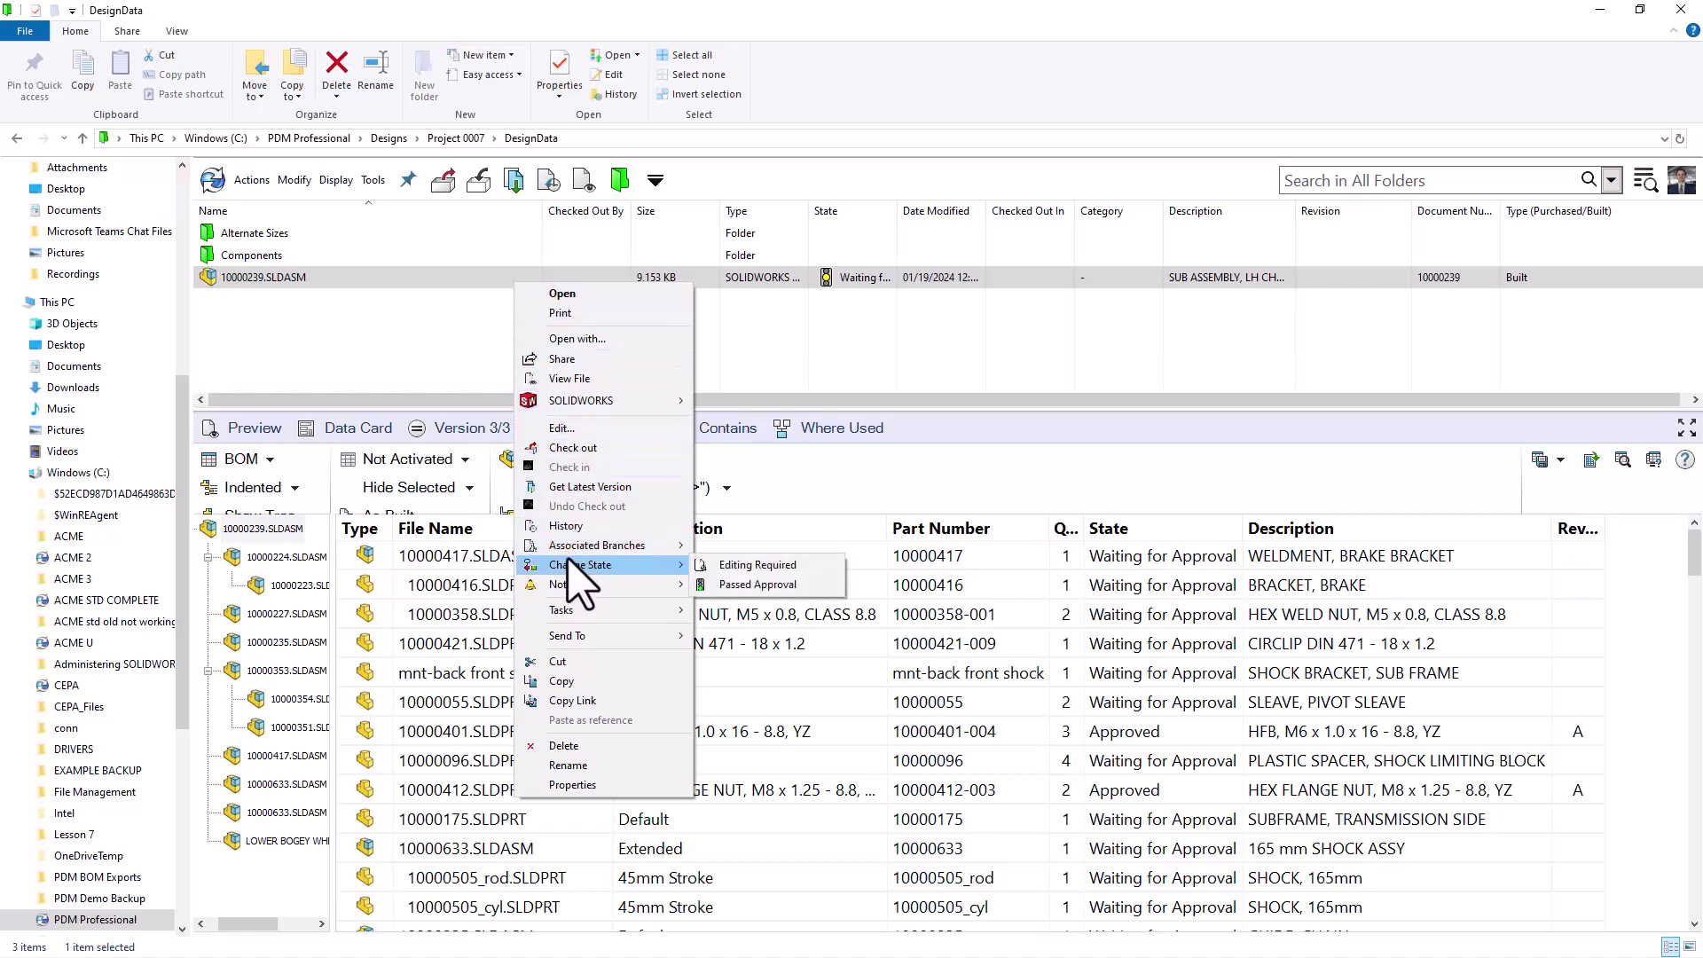
{"action": "left_click", "coordinate": [745, 586]}
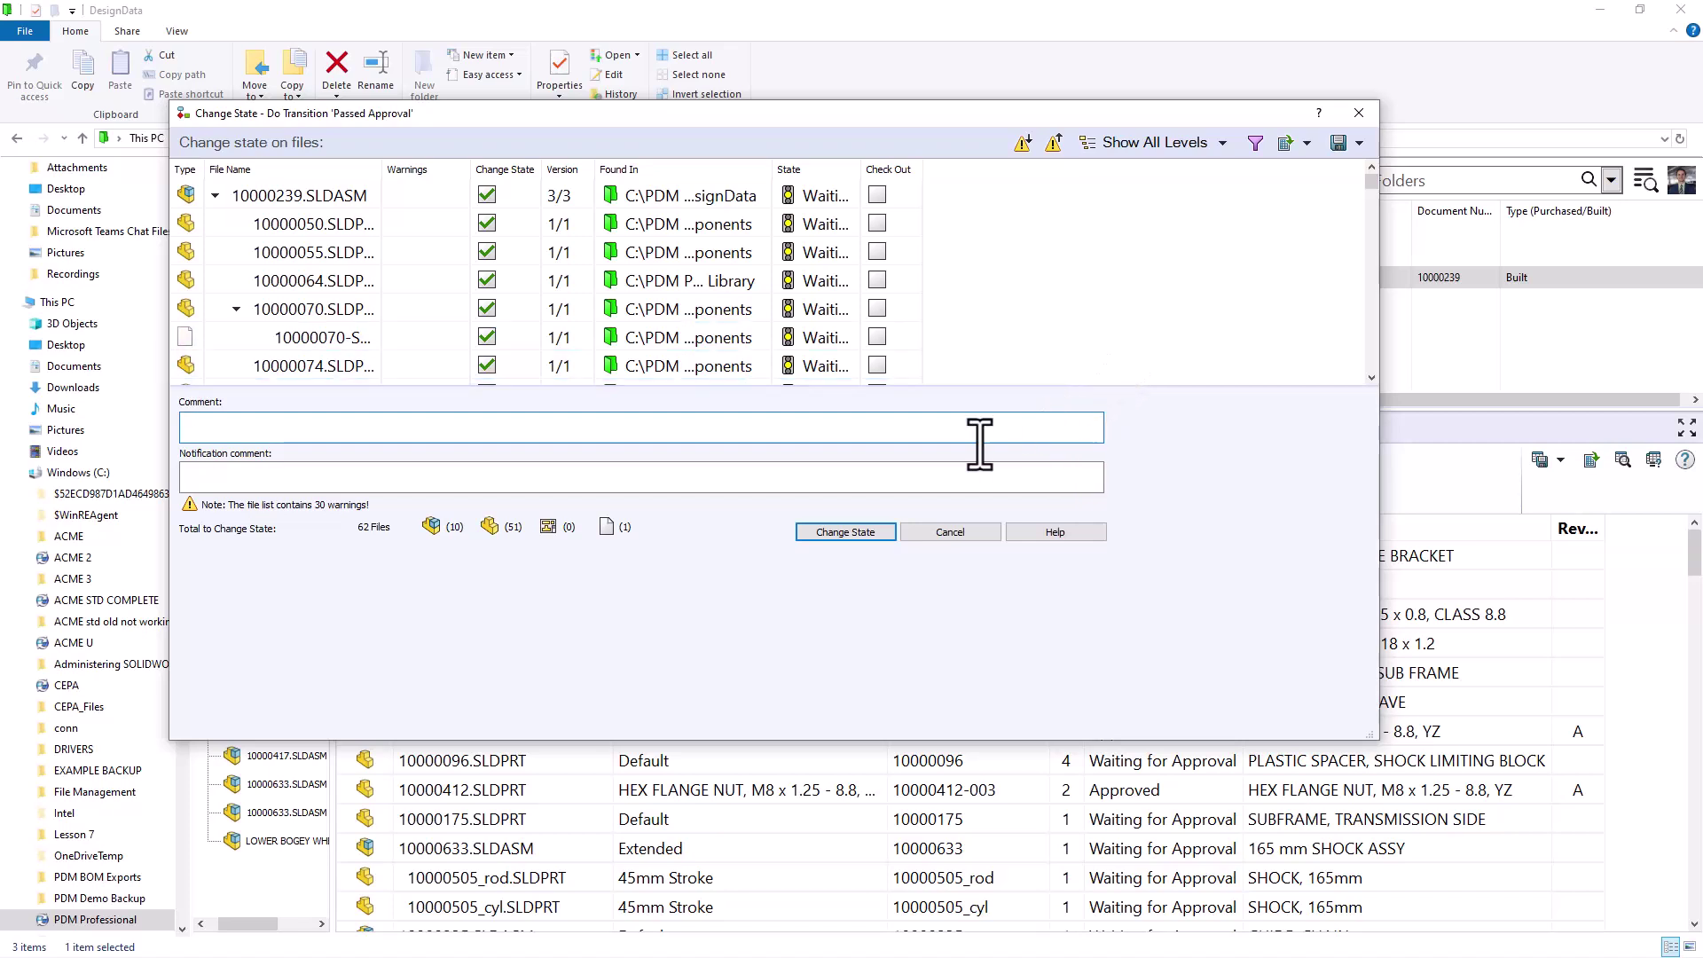
{"action": "type", "text": "XML Test"}
{"action": "left_click", "coordinate": [887, 535]}
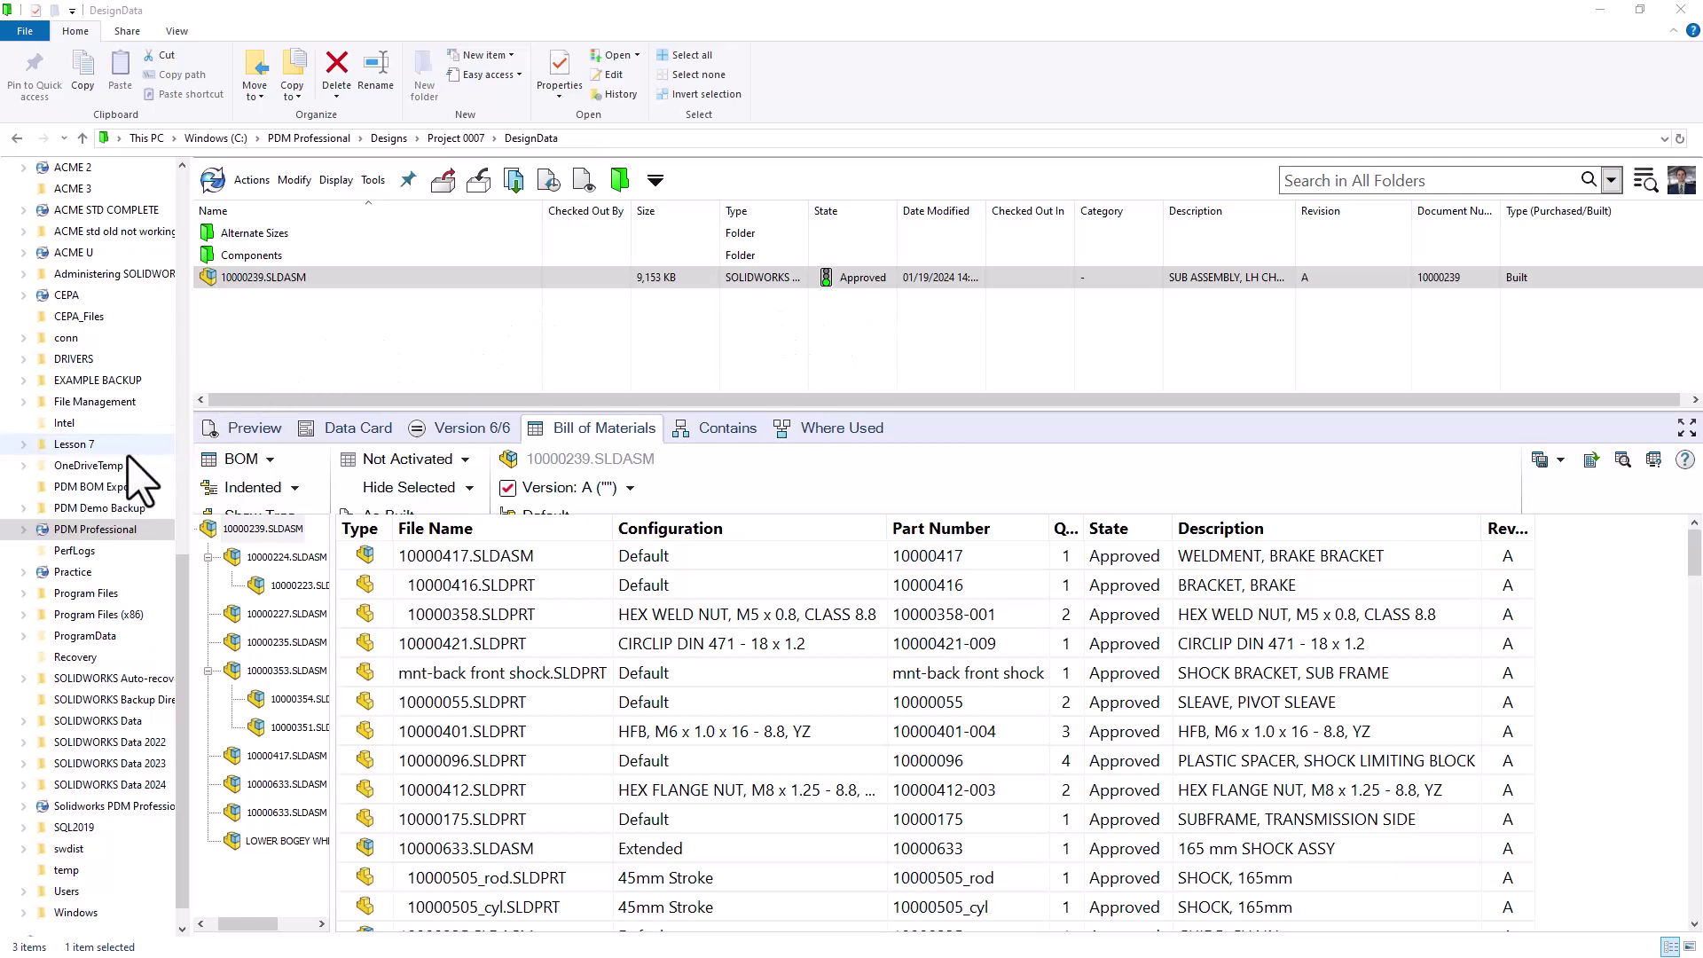
Open the PDM BOM Exports folder and preview the exported 10000239.XML file
{"action": "left_click", "coordinate": [113, 488]}
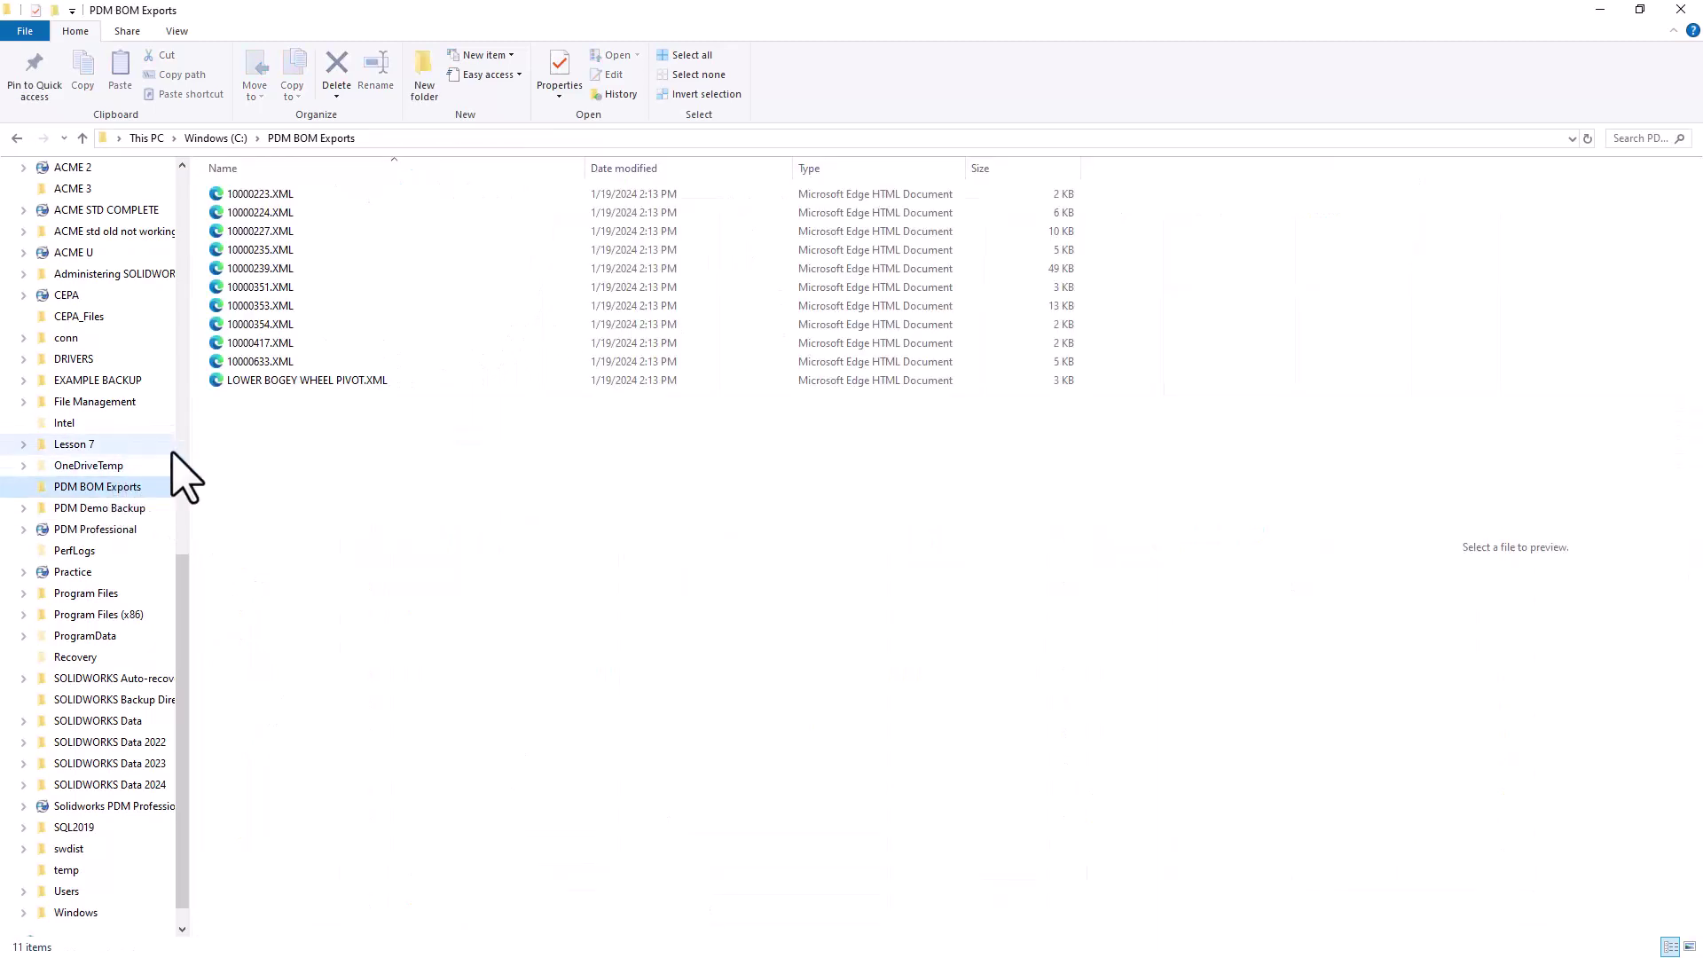
{"action": "left_click", "coordinate": [298, 268]}
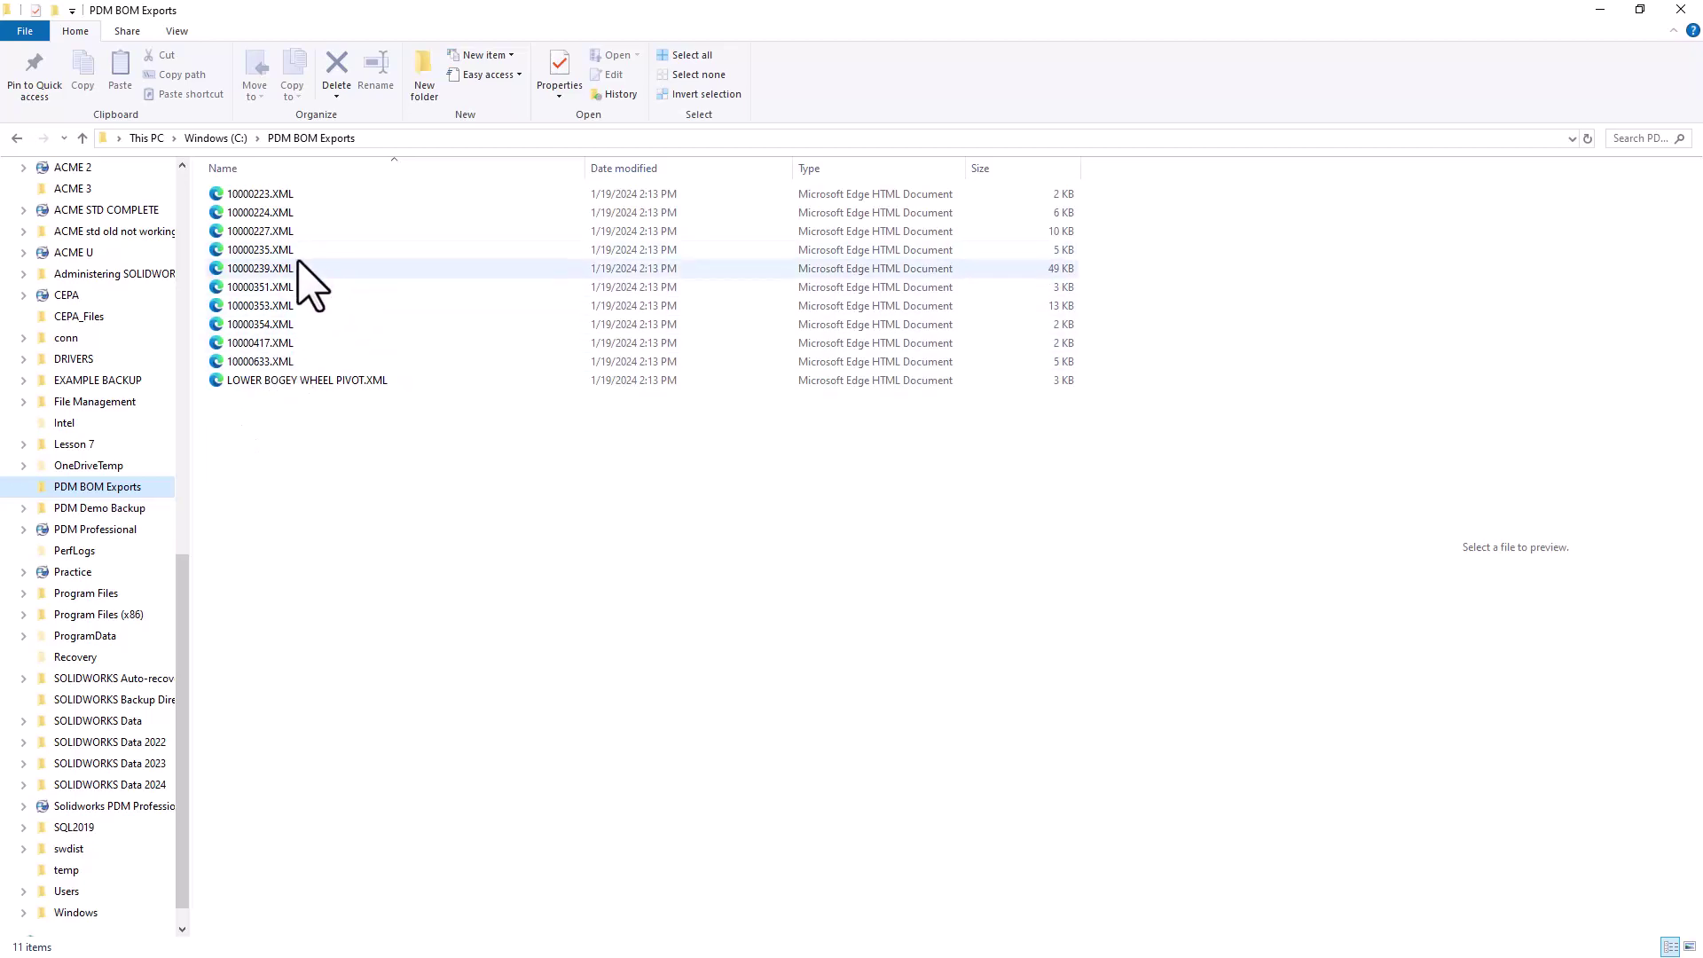